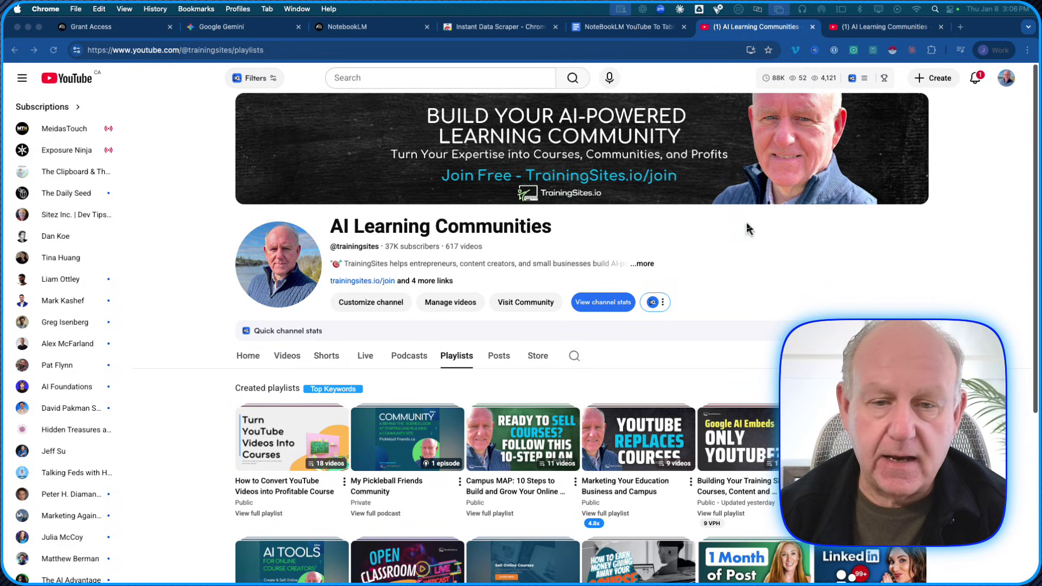
pyautogui.scroll(2, 54, 163)
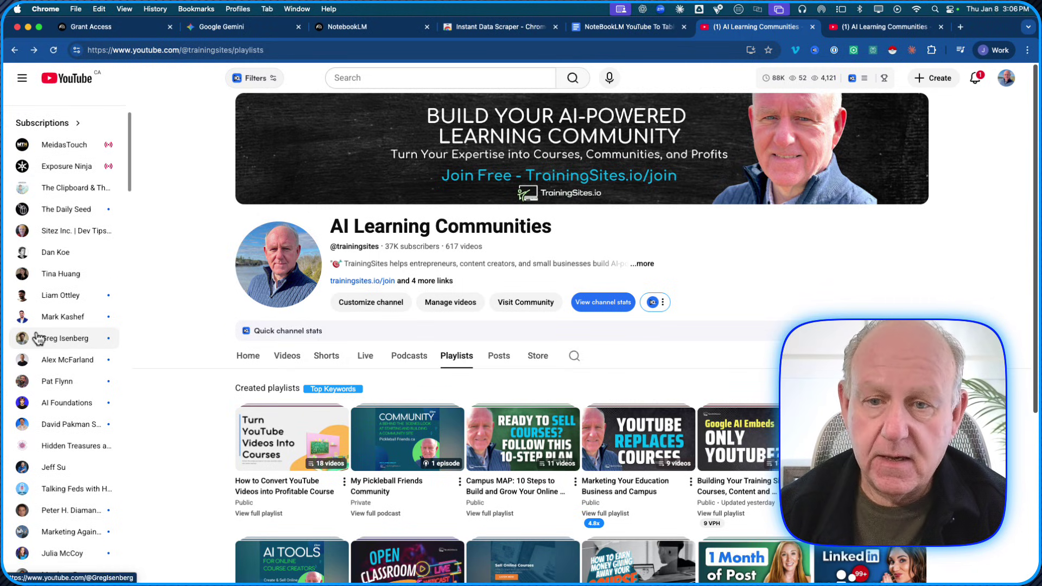
pyautogui.scroll(-5, 74, 276)
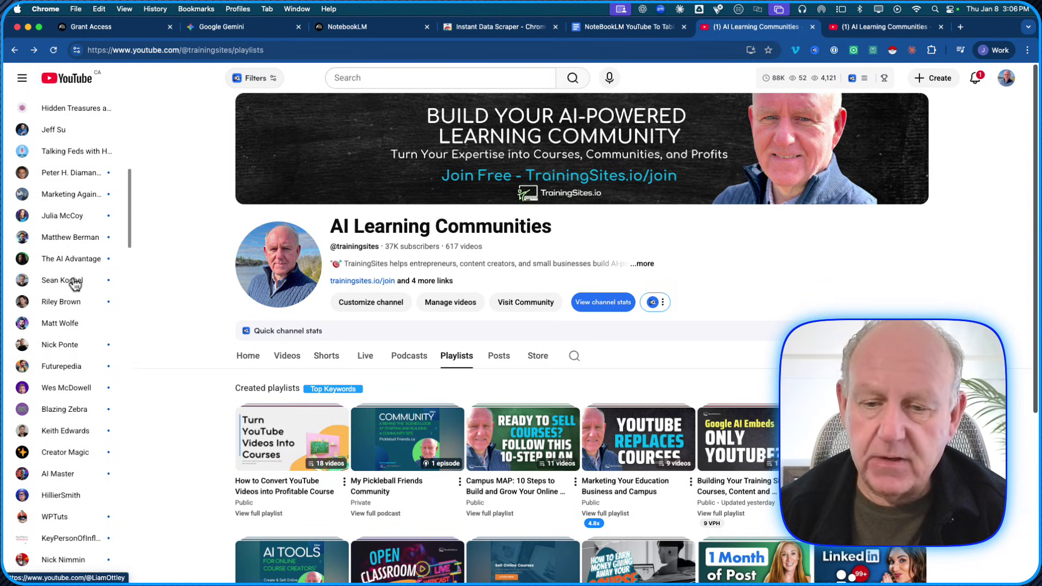
pyautogui.scroll(5, 75, 284)
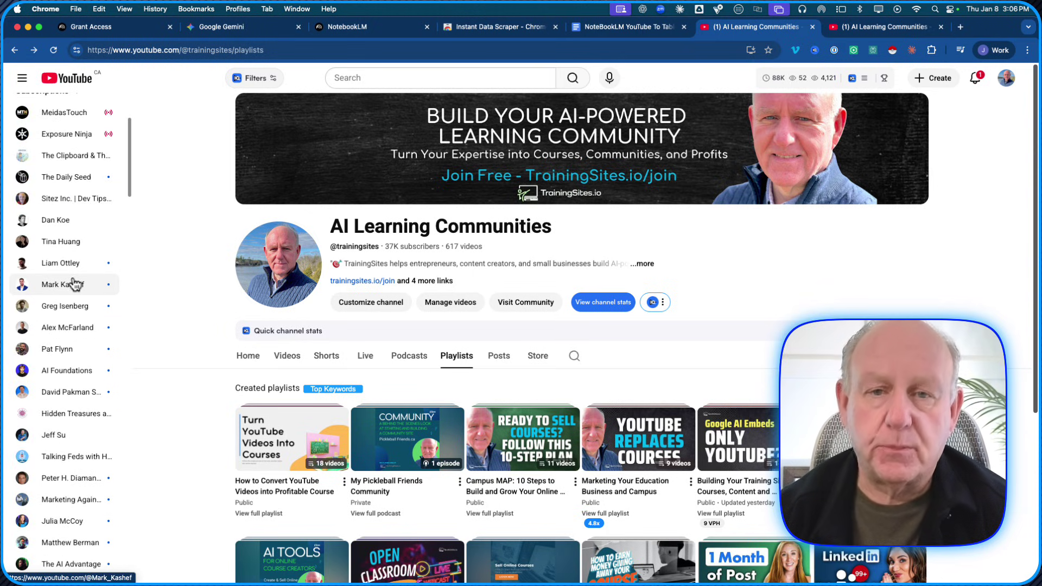
pyautogui.scroll(-1, 75, 283)
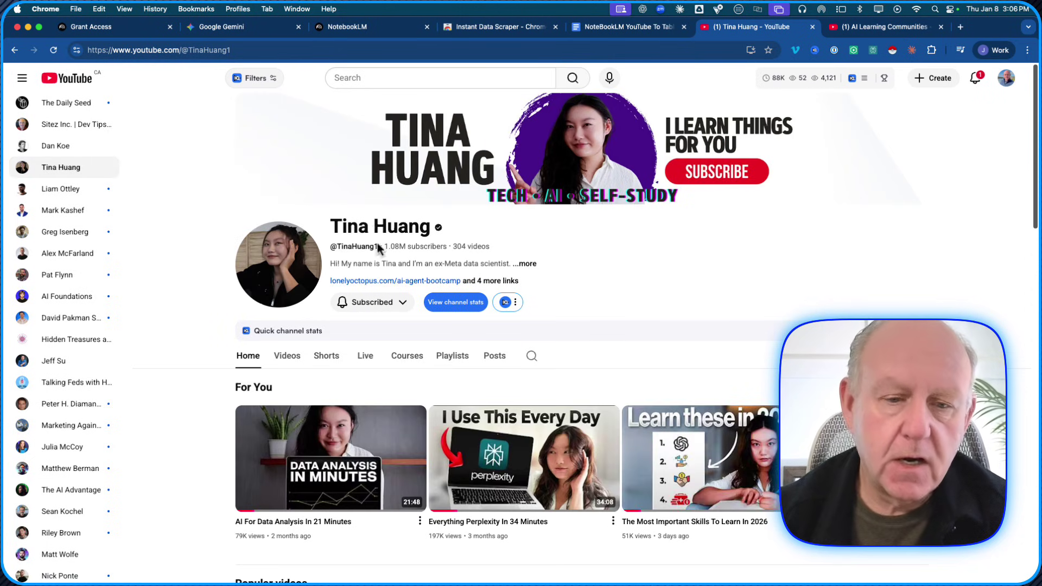
# - Scroll down through the creator's channel Home page videos, then back up
pyautogui.scroll(-1, 347, 279)
pyautogui.scroll(-1, 346, 284)
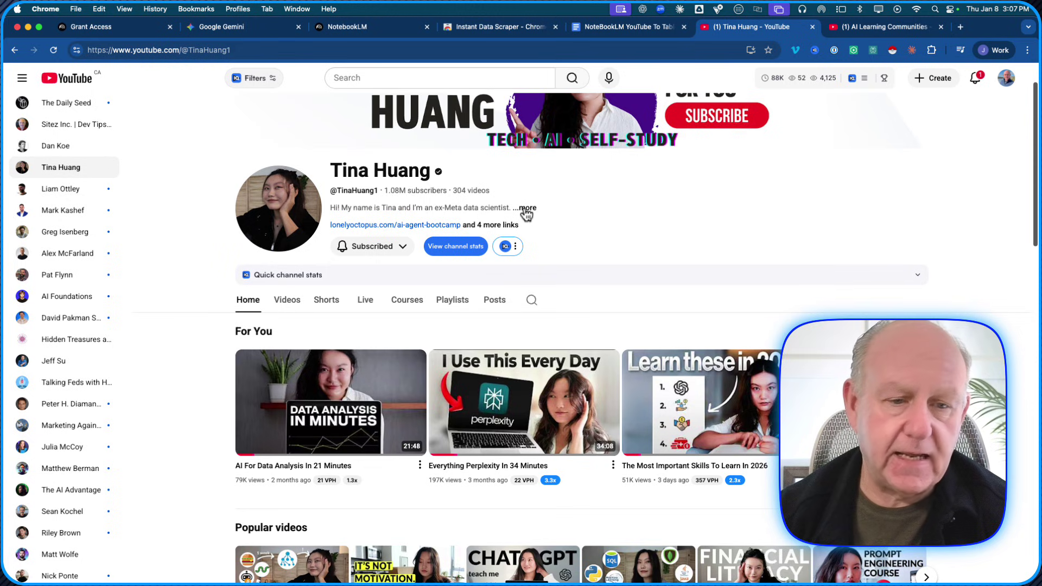
pyautogui.scroll(-3, 317, 390)
pyautogui.scroll(-5, 317, 391)
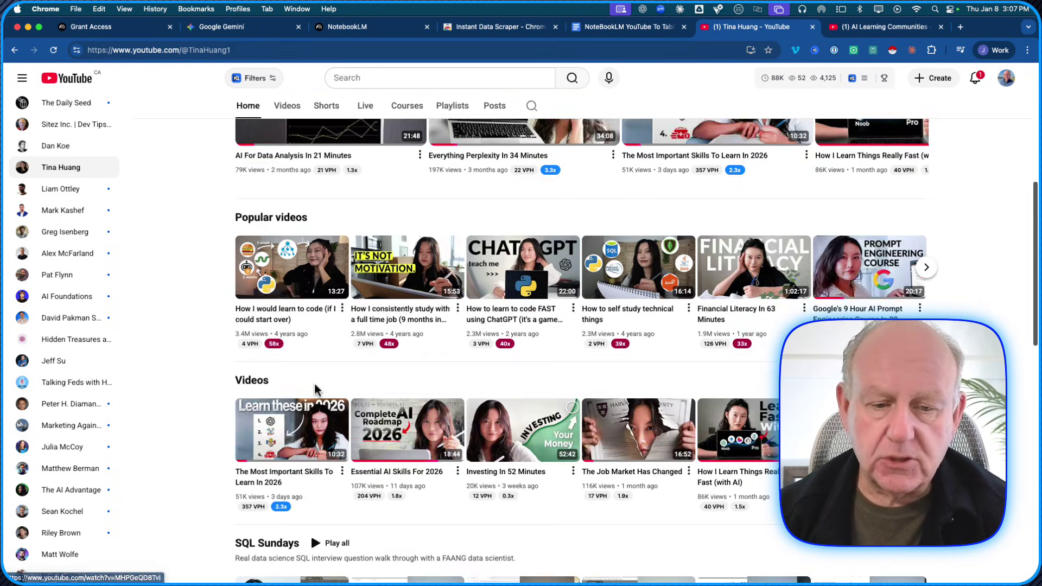
pyautogui.scroll(8, 315, 388)
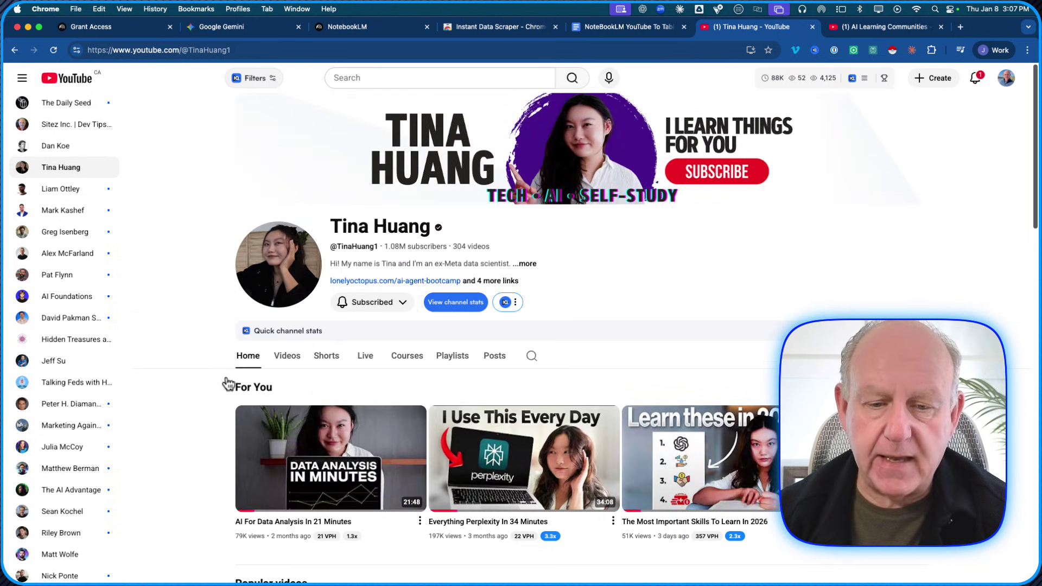
# - Show the creator's created playlists, briefly checking the 'Includes paid promotion' help page
pyautogui.click(453, 355)
pyautogui.scroll(-4, 462, 402)
pyautogui.scroll(-1, 469, 422)
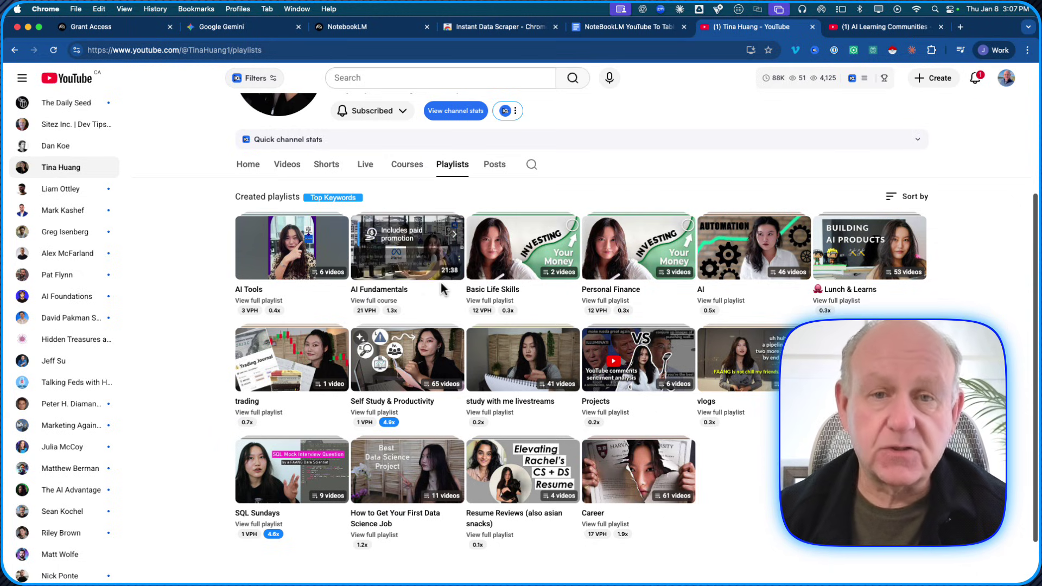
pyautogui.click(394, 240)
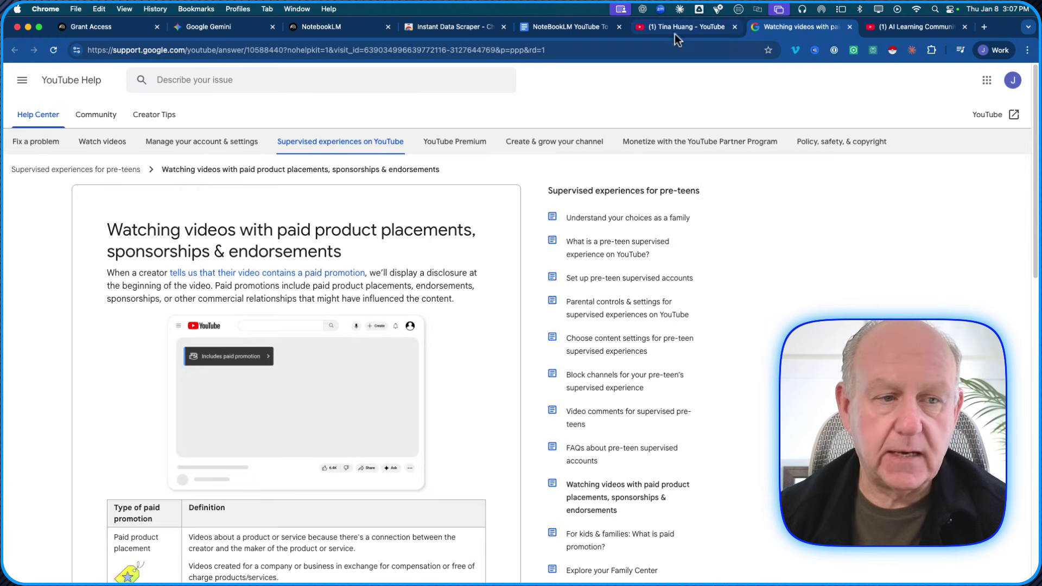
pyautogui.click(849, 26)
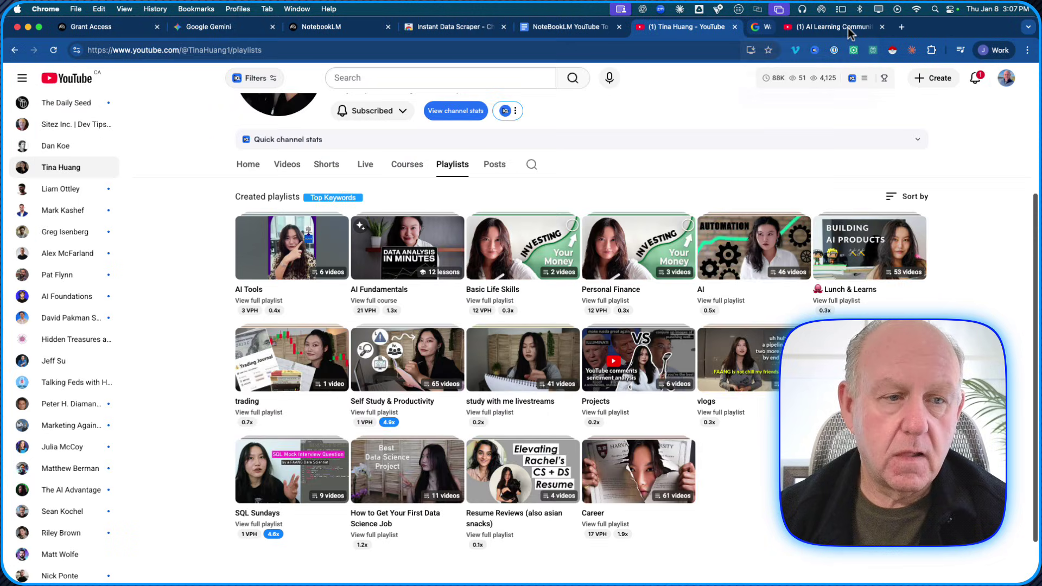
# - Open the AI Fundamentals playlist and pause its first video, AI For Data Analysis In 21 Minutes
pyautogui.click(380, 295)
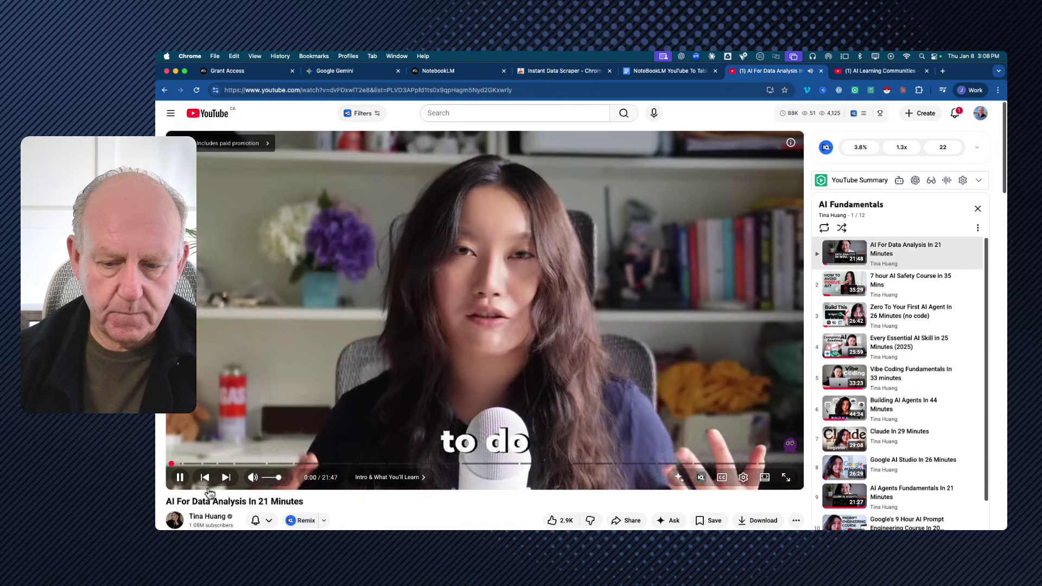
pyautogui.click(180, 476)
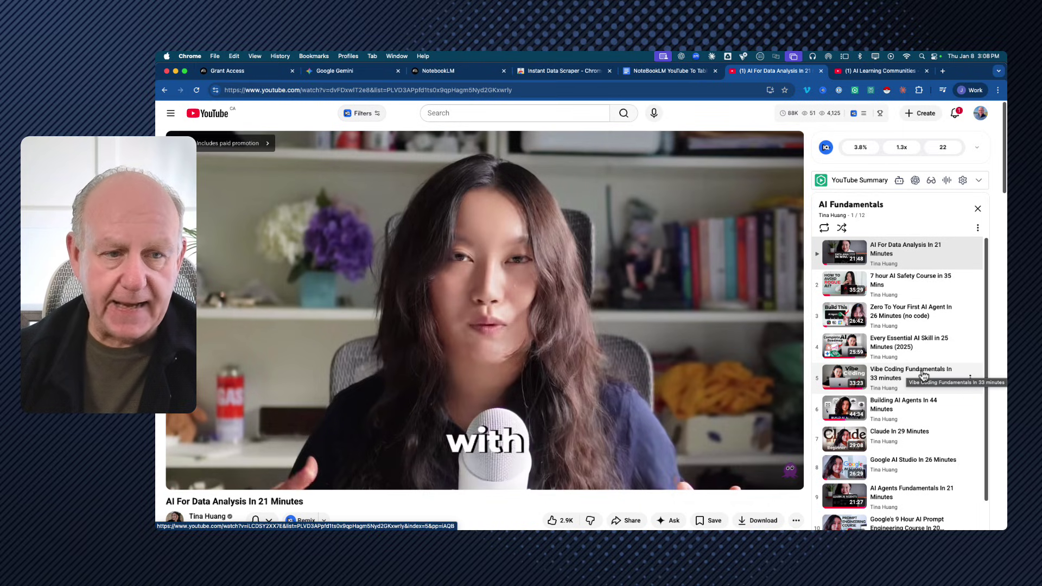
# - Switch to the Instant Data Scraper Chrome Web Store page
pyautogui.click(552, 74)
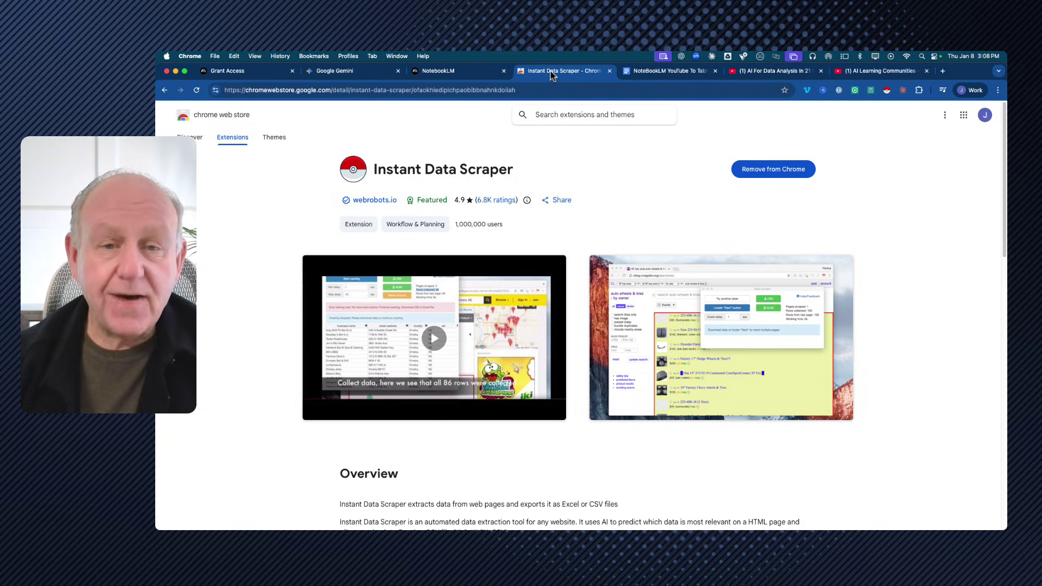
# - In the Mastering Essential AI Skills notebook, glance at the Websites source dialog, then widen chat
pyautogui.click(459, 74)
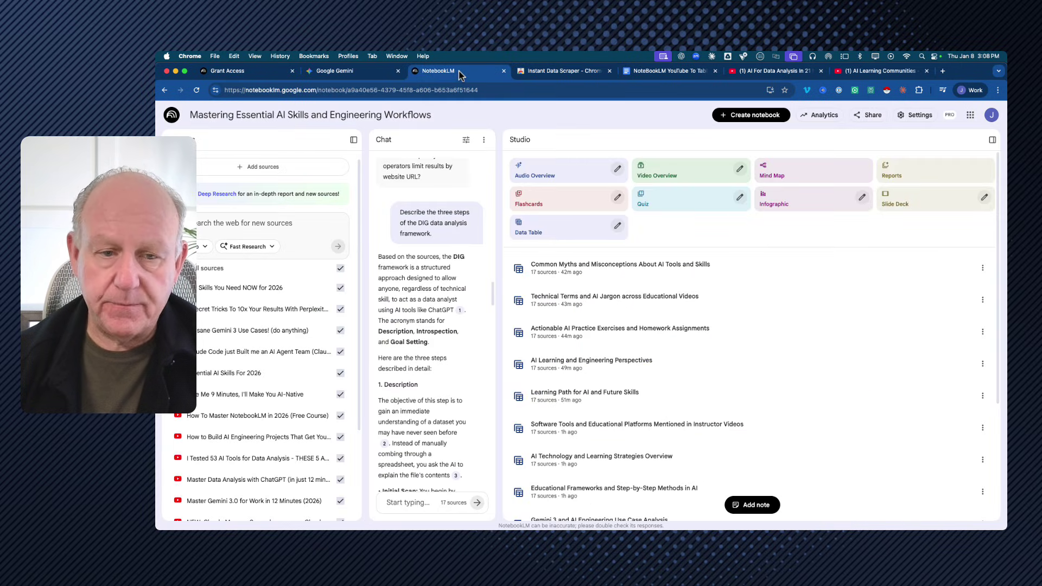
pyautogui.click(262, 172)
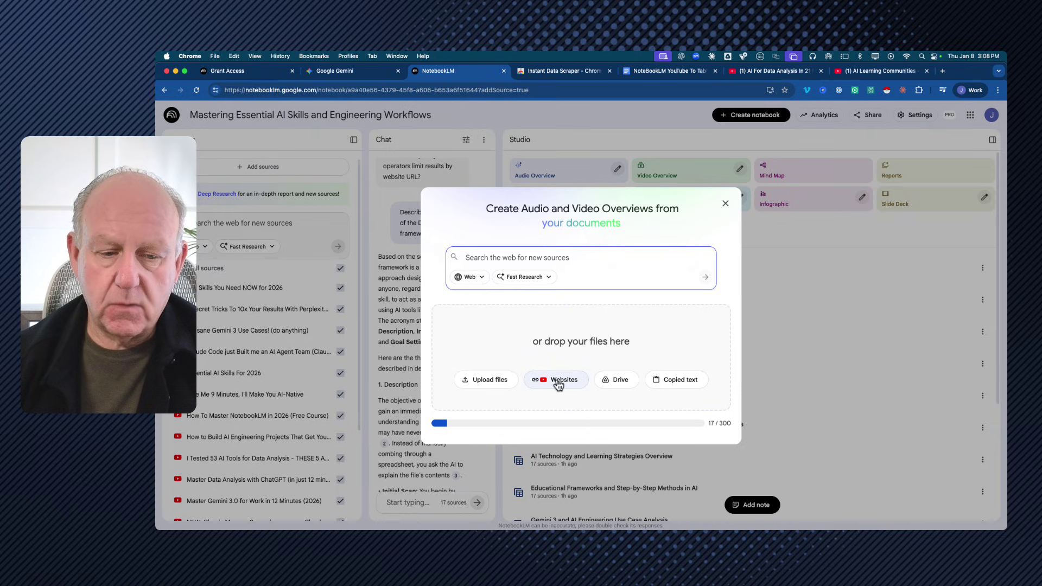
pyautogui.click(555, 378)
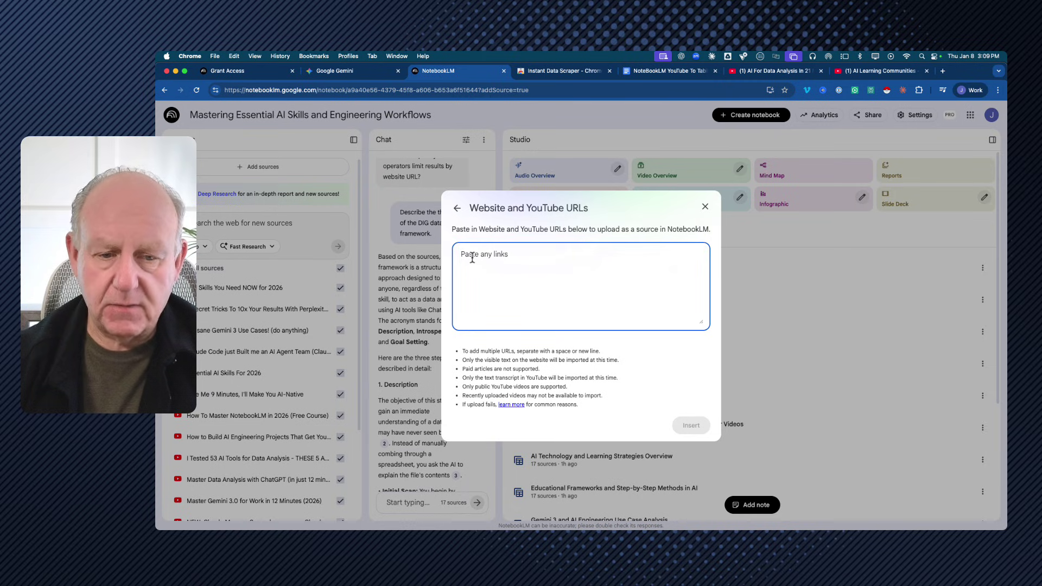
pyautogui.click(705, 206)
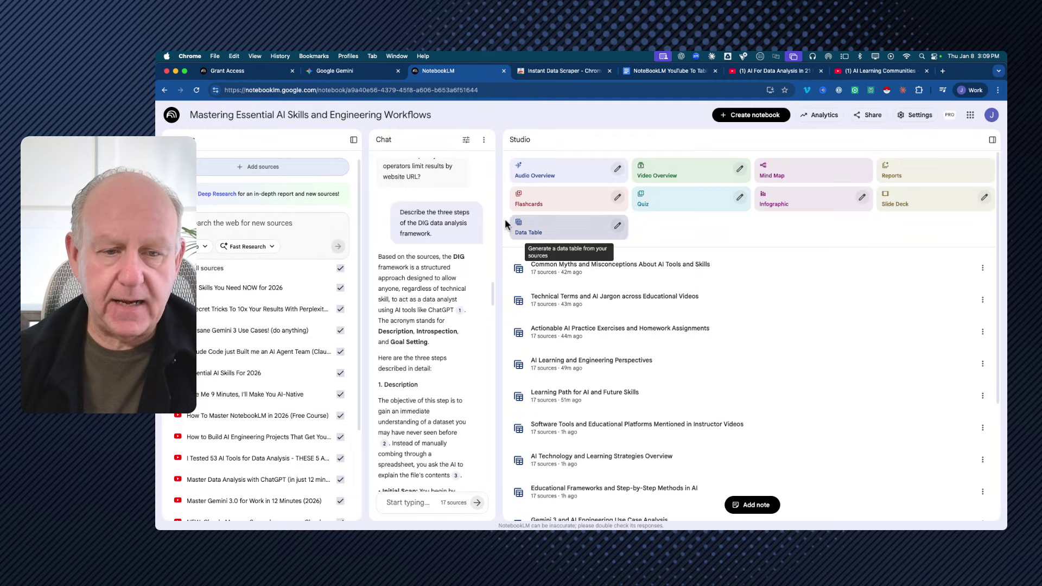
pyautogui.moveTo(502, 224); pyautogui.dragTo(877, 235)
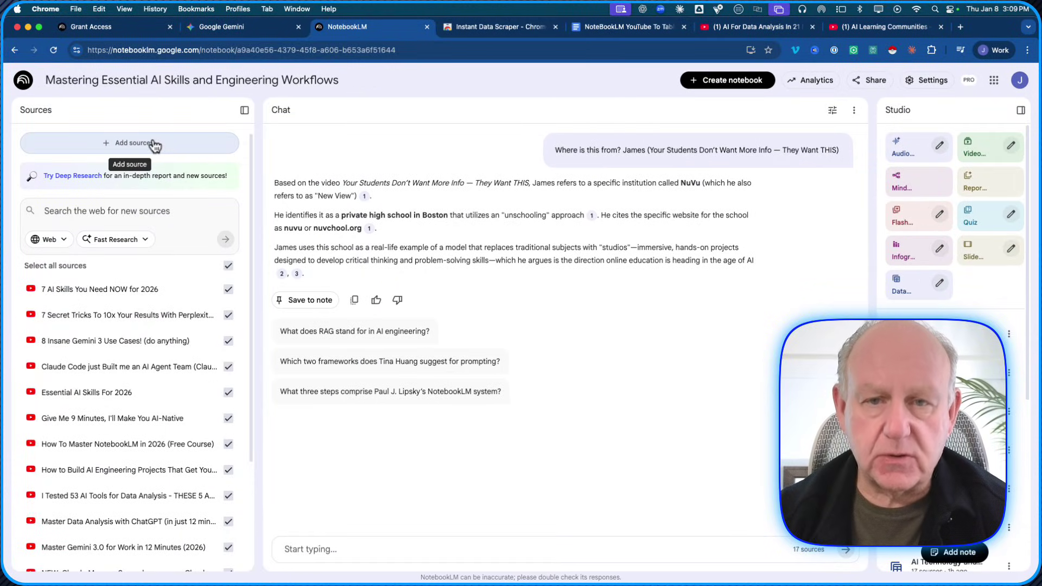
# - Scroll the Sources list, then widen Studio fully to show the generated data tables
pyautogui.scroll(-5, 158, 281)
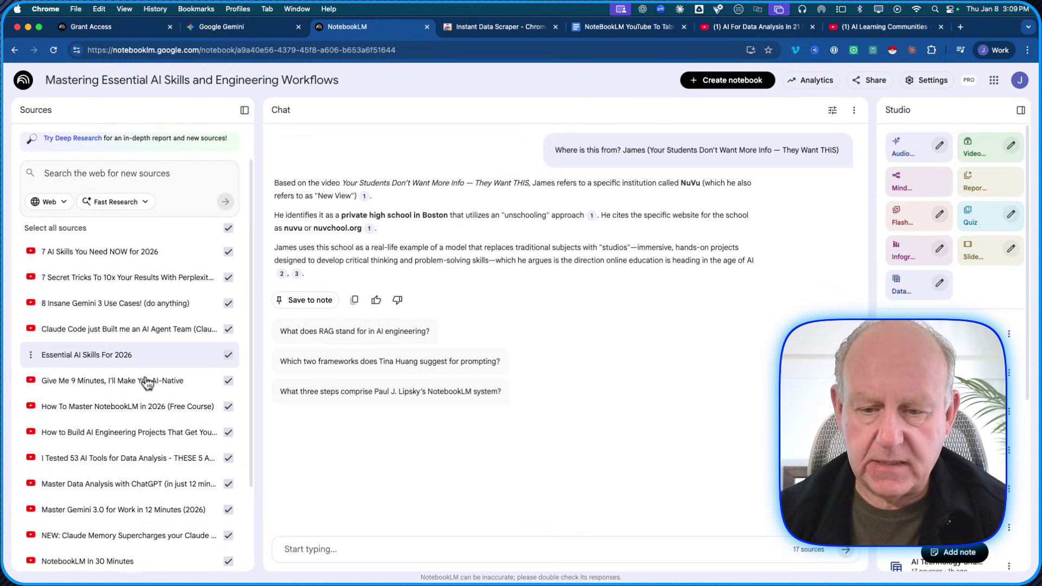
pyautogui.scroll(5, 147, 383)
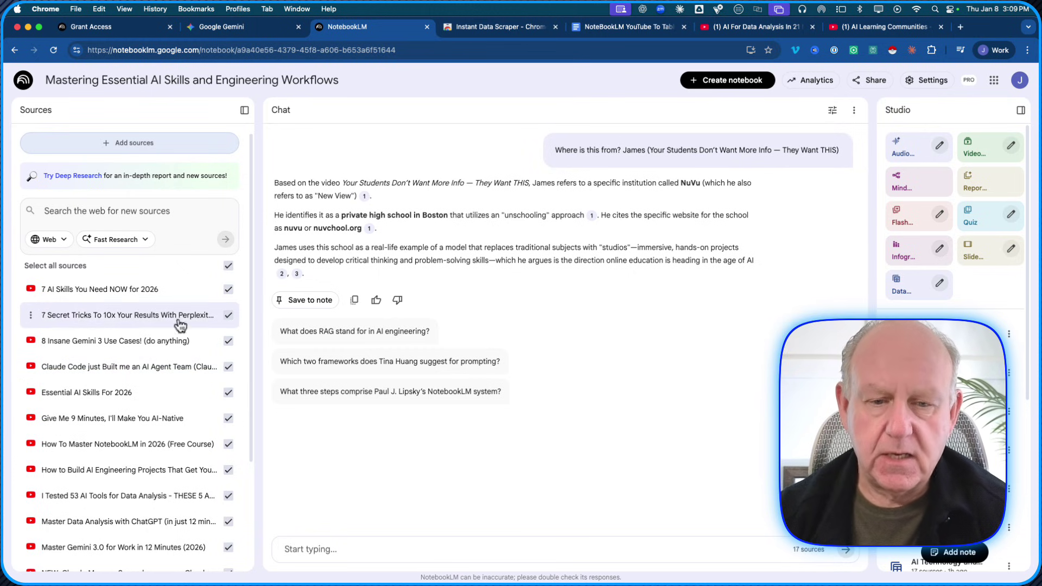
pyautogui.moveTo(874, 297); pyautogui.dragTo(469, 316)
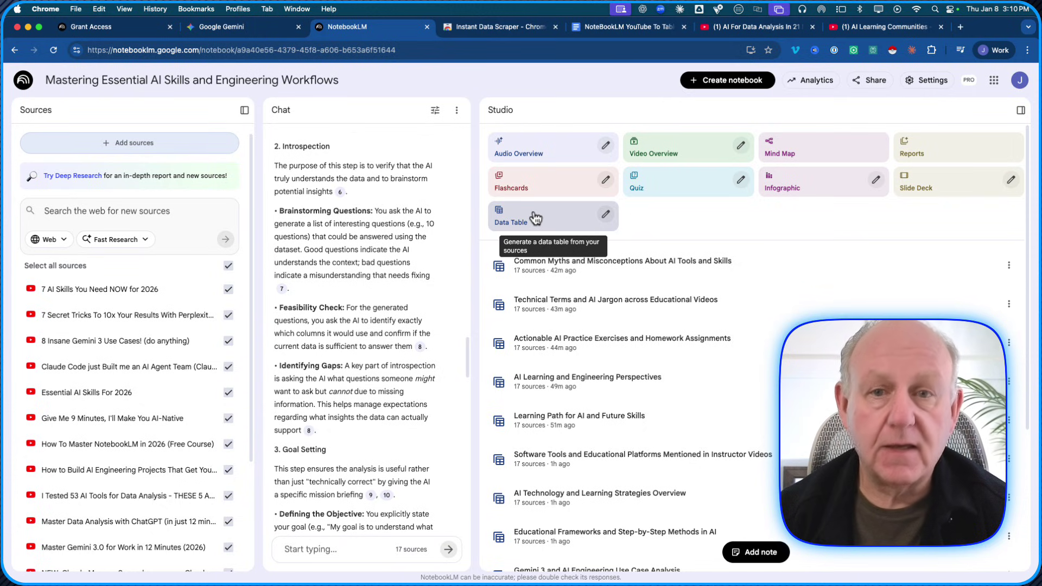
pyautogui.click(607, 217)
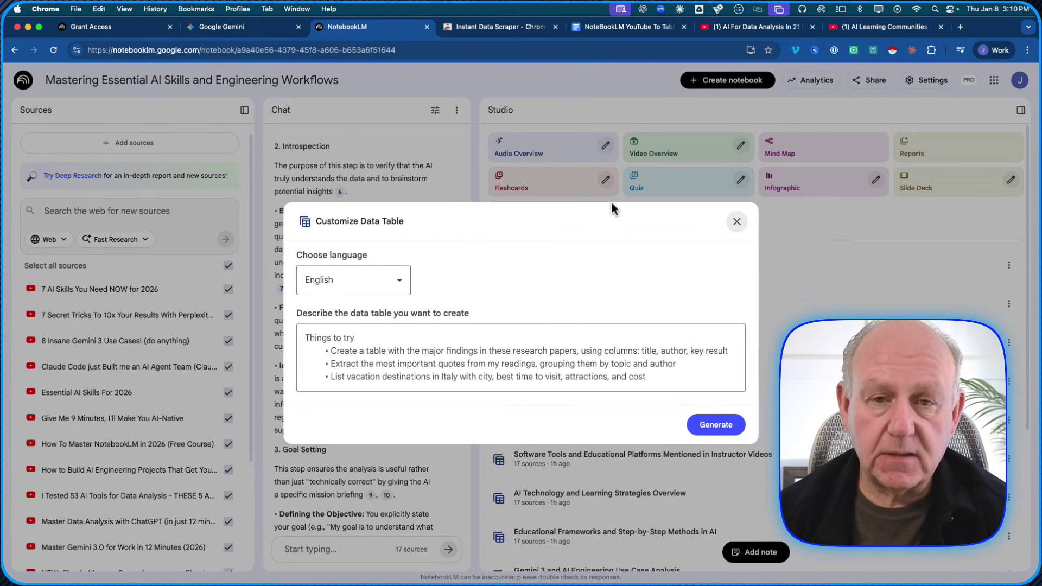
pyautogui.click(403, 365)
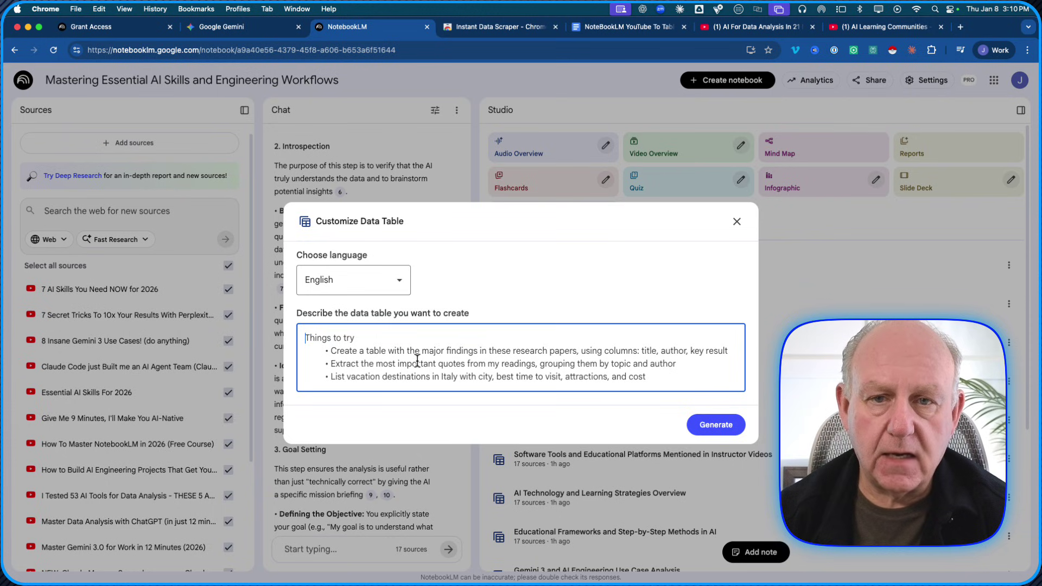
pyautogui.click(736, 222)
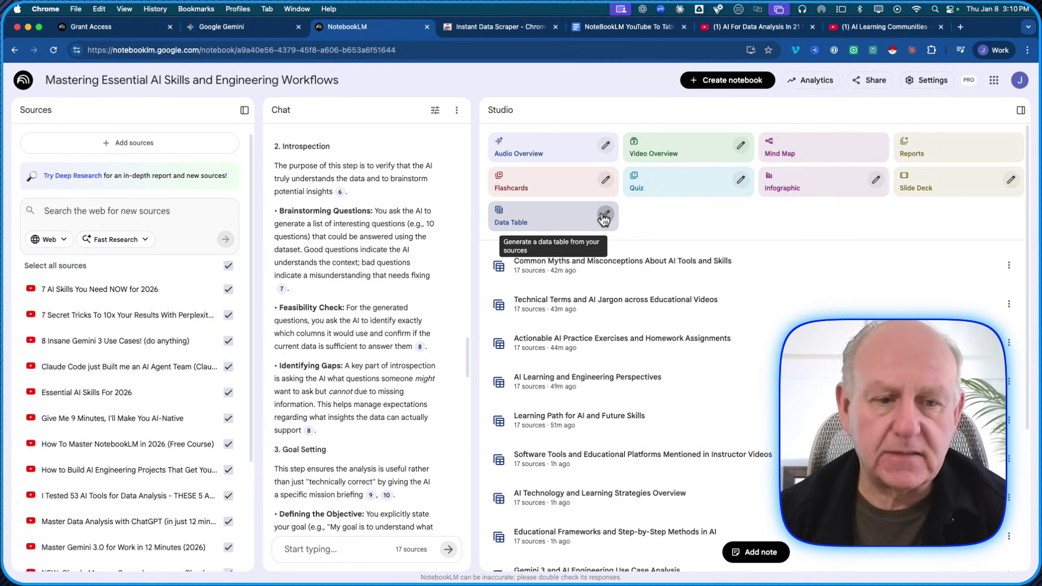
# - Open the Common Myths and Misconceptions table full-width and select its first source title
pyautogui.click(653, 267)
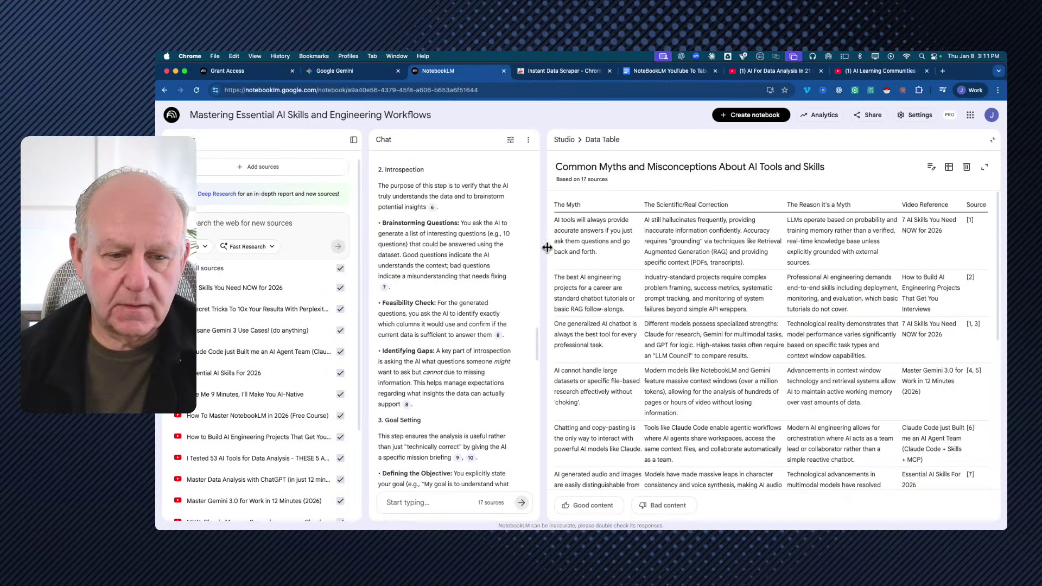
pyautogui.moveTo(542, 246); pyautogui.dragTo(498, 246)
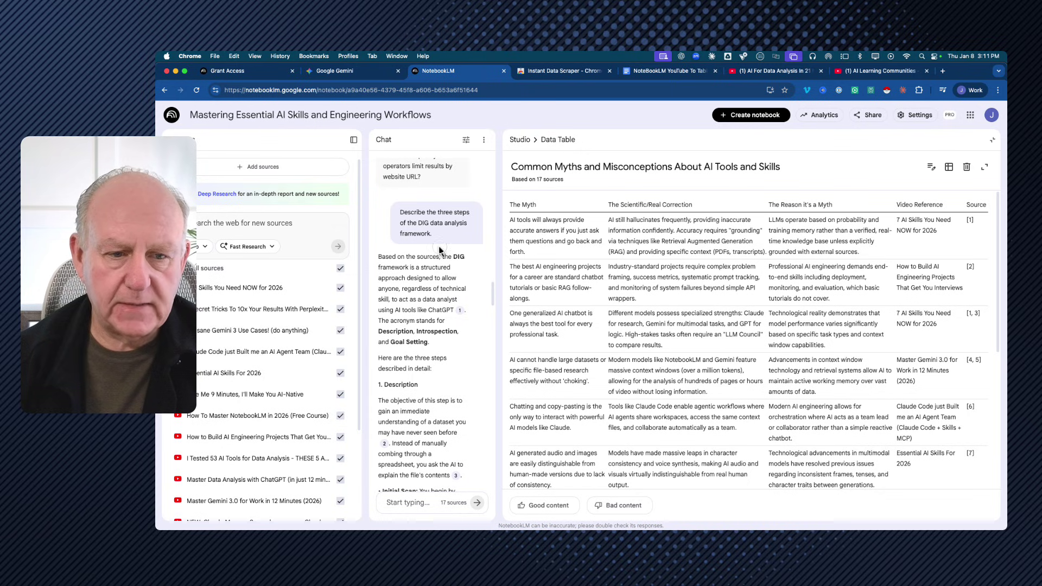
pyautogui.click(985, 167)
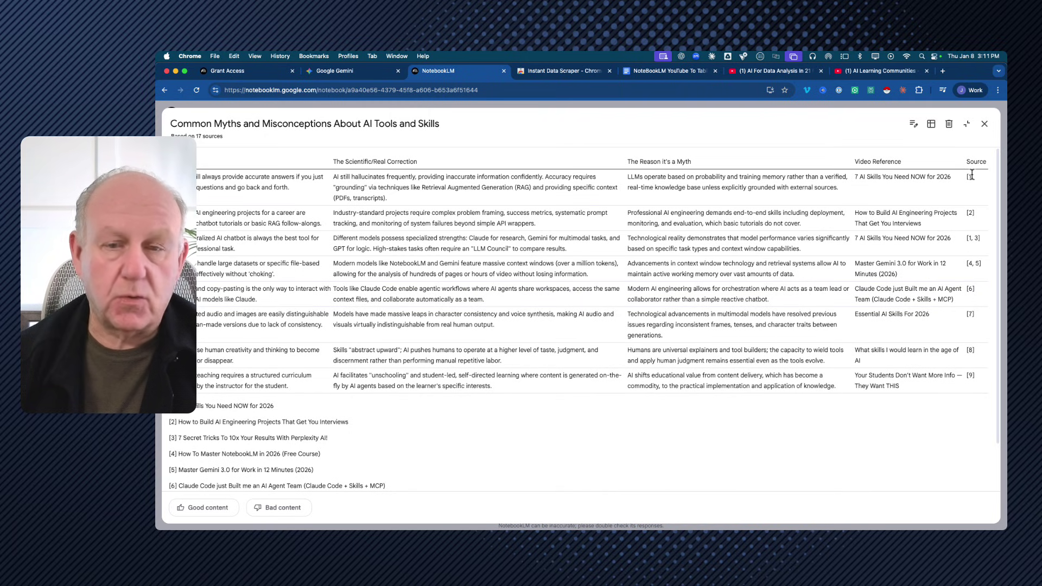
pyautogui.scroll(-2, 575, 249)
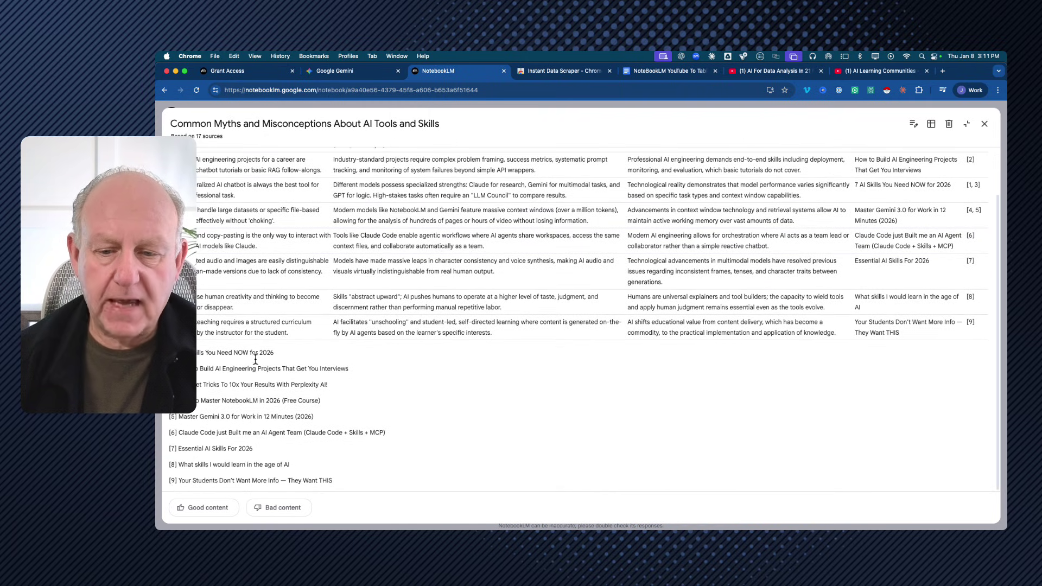
pyautogui.tripleClick(238, 354)
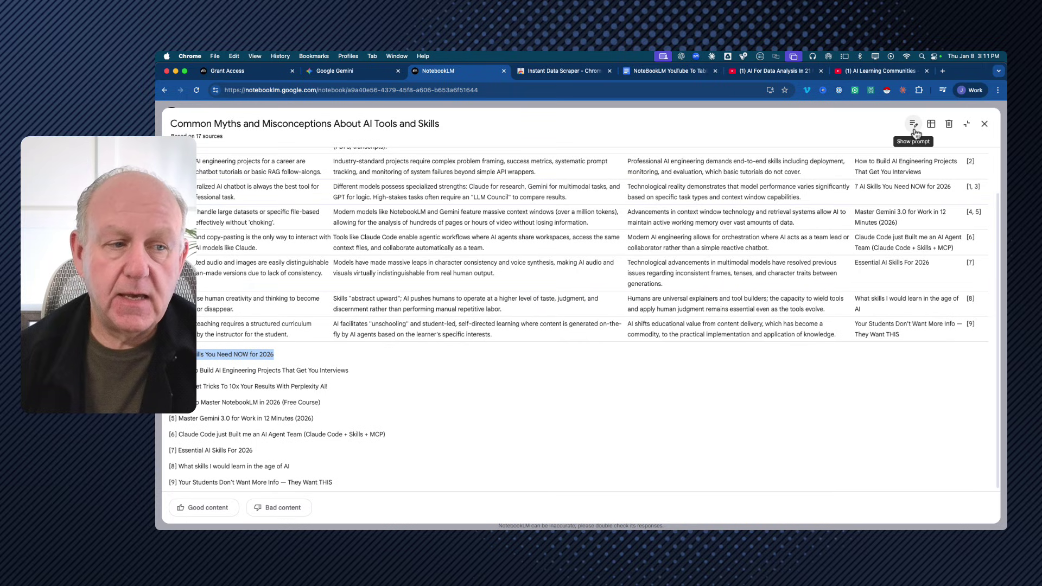
# - Show and select the custom prompt behind the myths table, then close the viewer
pyautogui.click(915, 129)
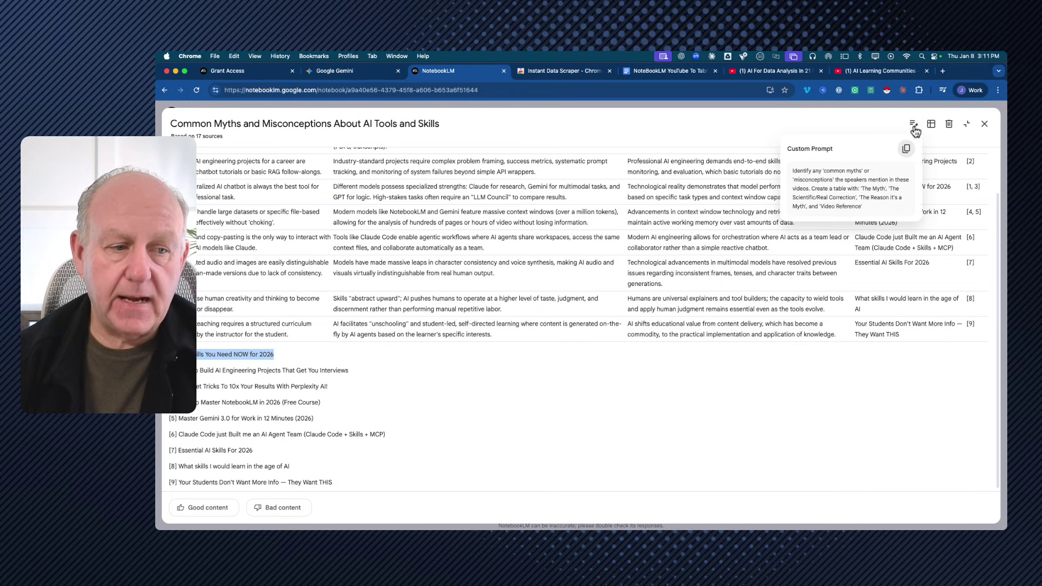
pyautogui.tripleClick(856, 186)
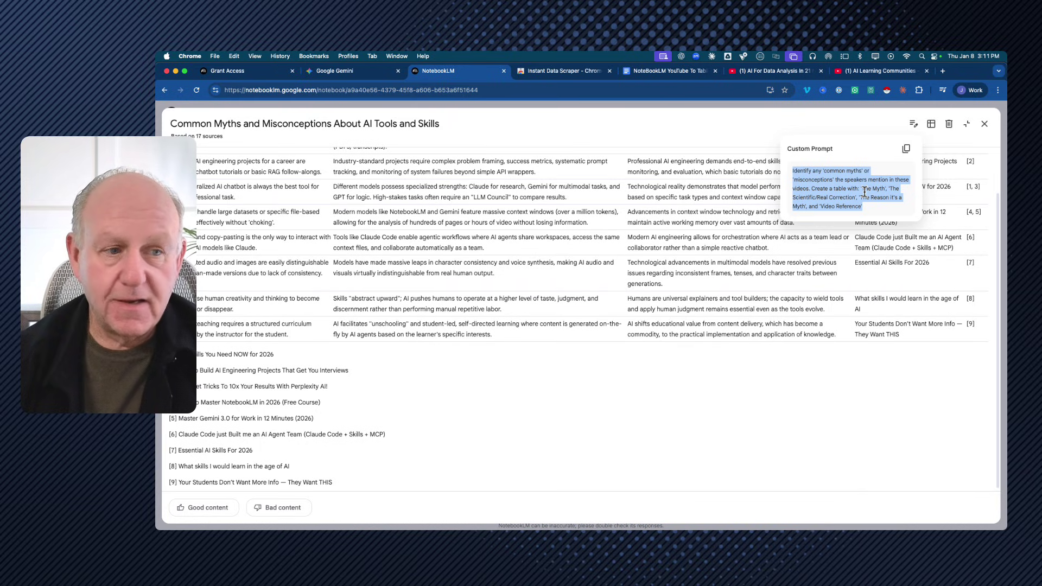
pyautogui.click(985, 124)
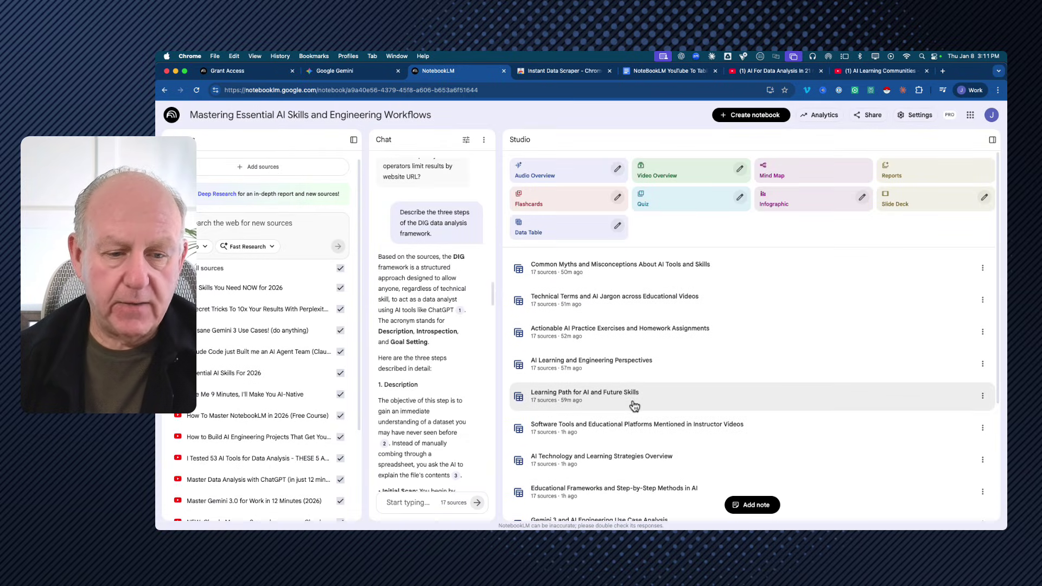
# - Expand and scroll through the Actionable AI Practice Exercises table, then close it
pyautogui.scroll(-1, 598, 319)
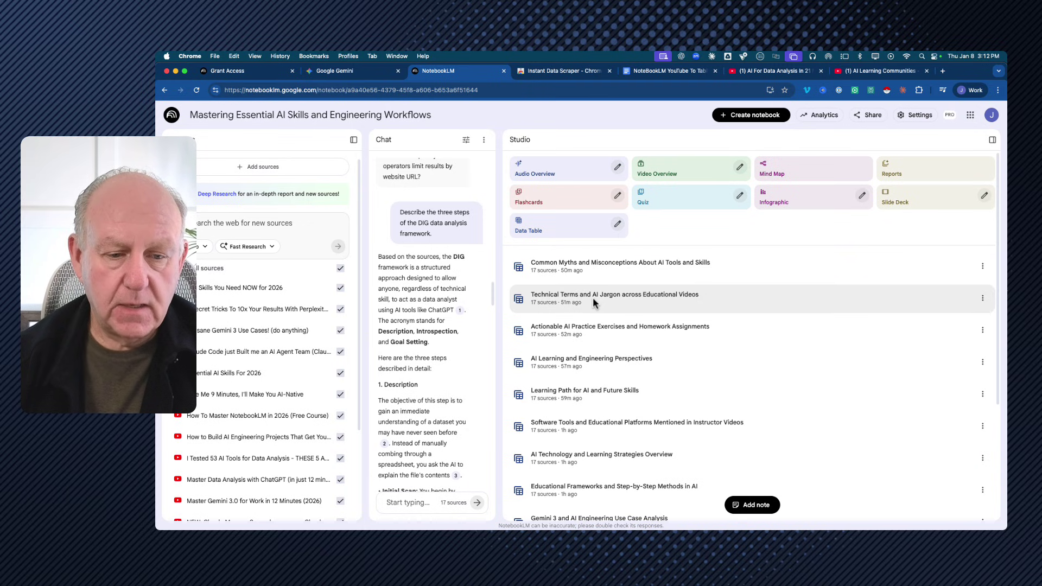
pyautogui.click(608, 332)
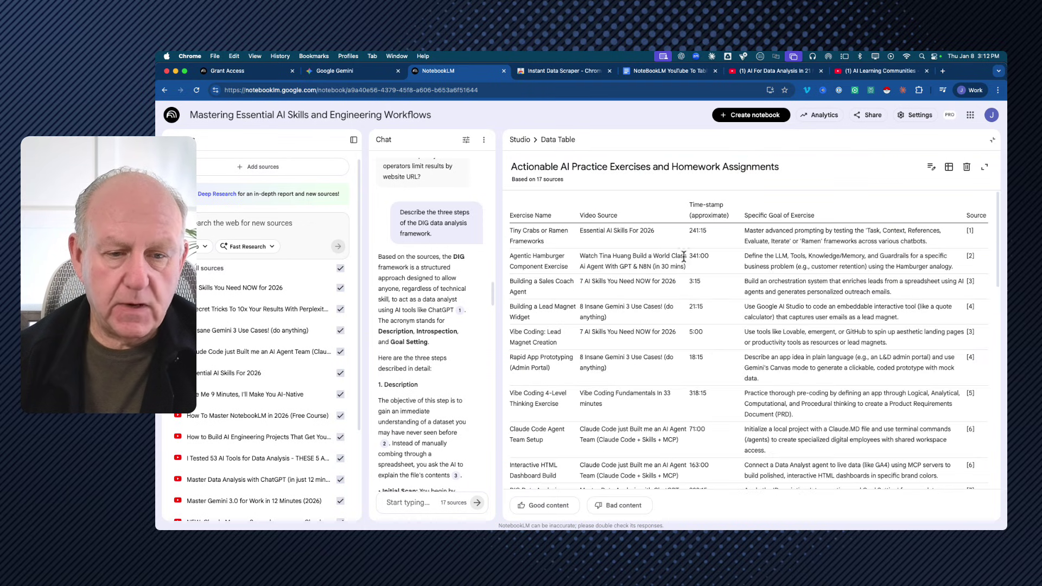
pyautogui.click(985, 169)
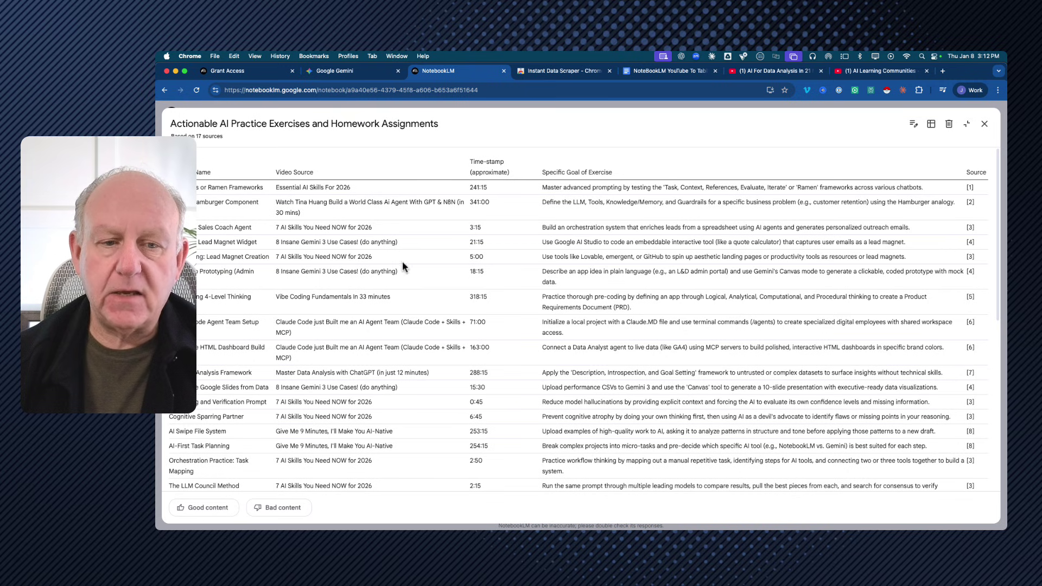
pyautogui.scroll(-5, 502, 239)
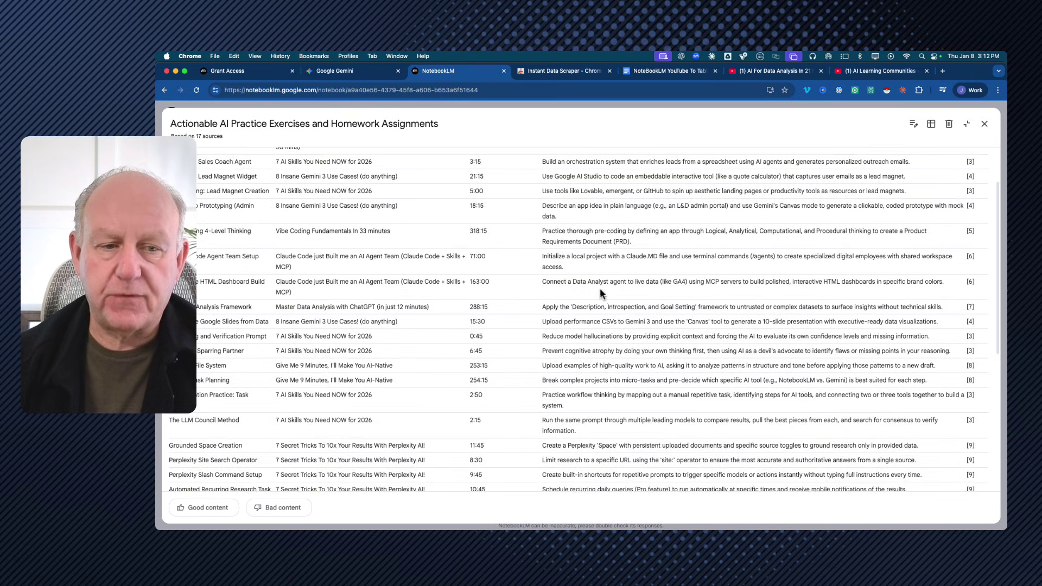
pyautogui.scroll(5, 598, 283)
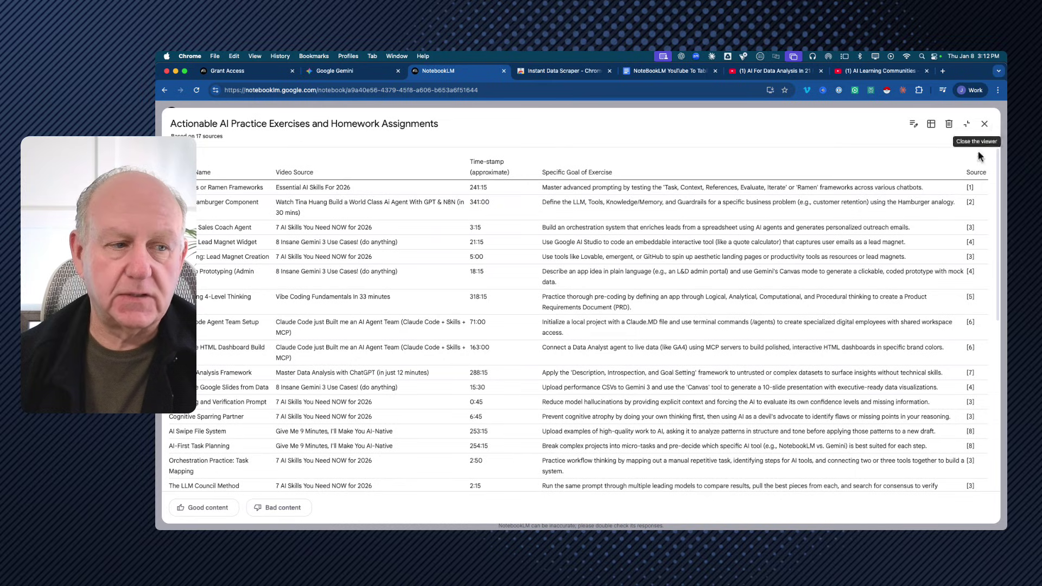
pyautogui.click(983, 125)
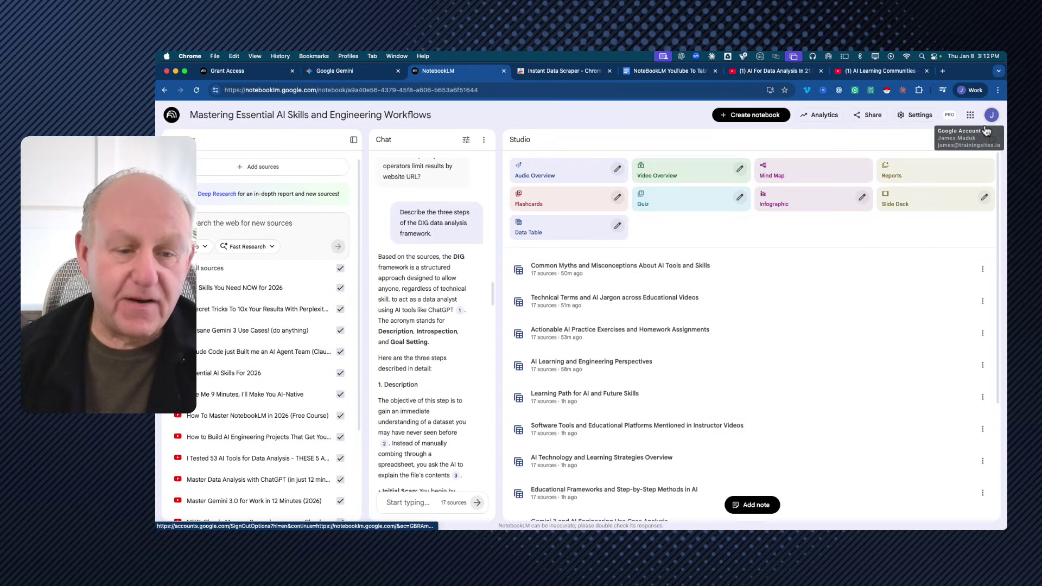
pyautogui.scroll(-3, 614, 332)
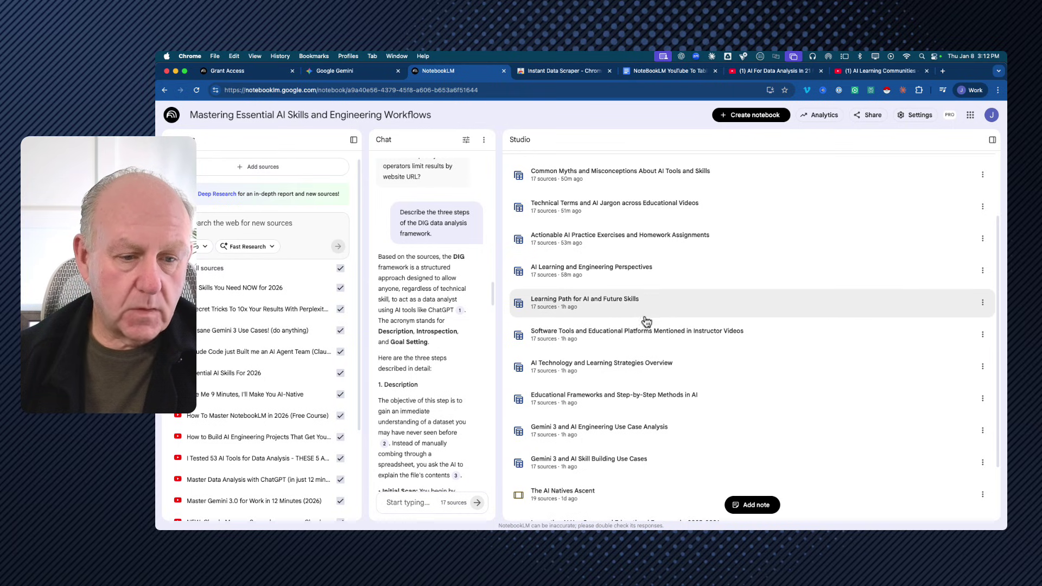
pyautogui.scroll(-1, 575, 336)
# - Open the Learning Path for AI and Future Skills table, view its prompt and full view, then close it
pyautogui.click(589, 274)
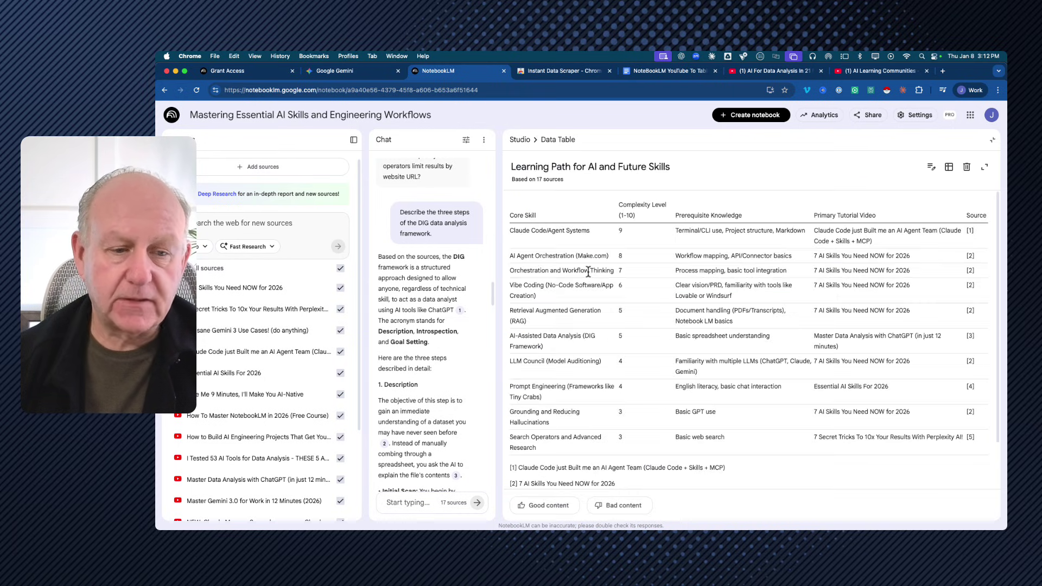
pyautogui.click(931, 169)
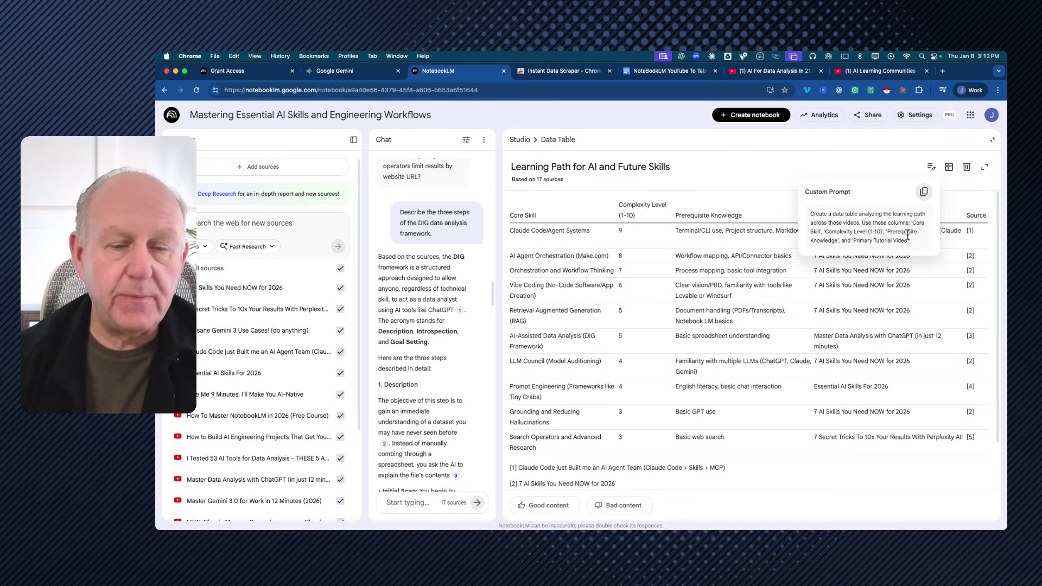
pyautogui.click(985, 168)
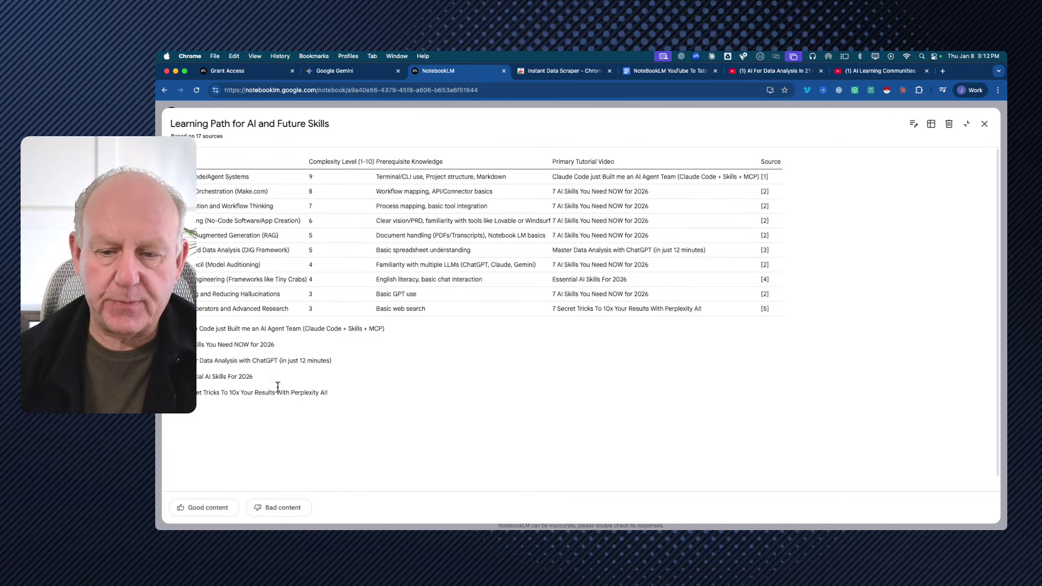
pyautogui.click(985, 125)
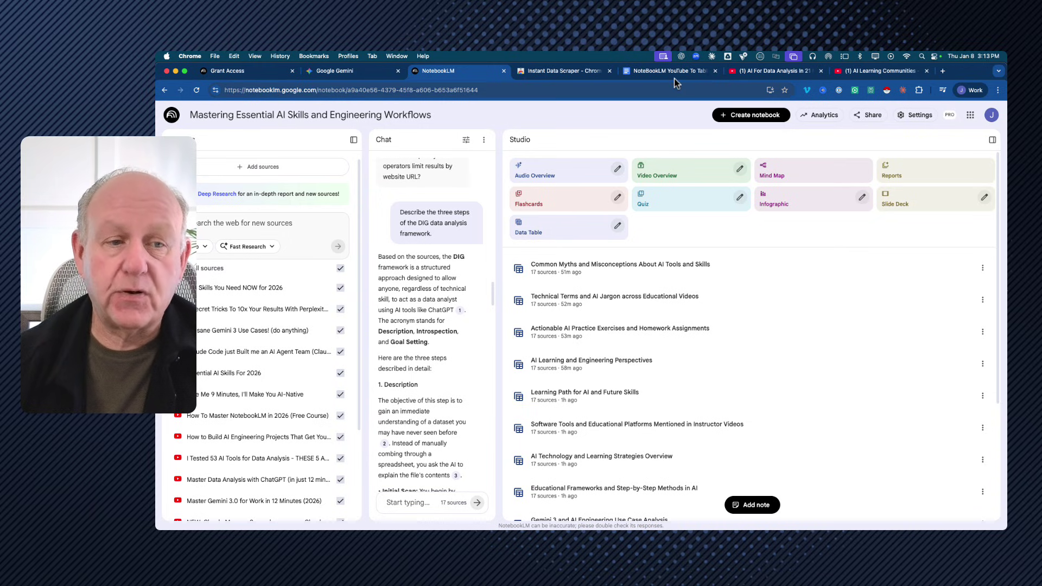
# - Switch to the NoteBookLM YouTube To Tables doc and scroll to the Skill Hierarchy prompt
pyautogui.click(651, 75)
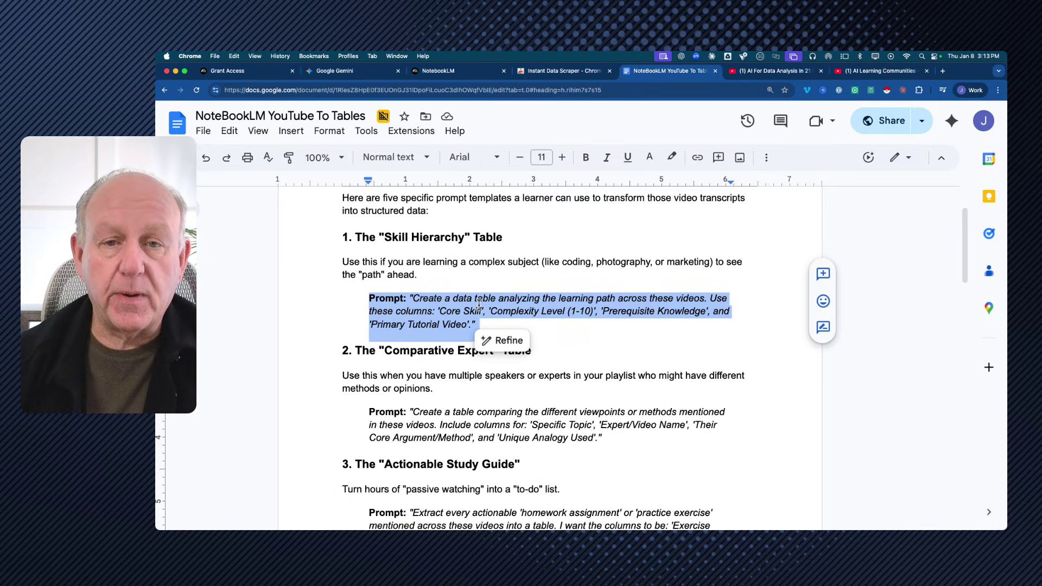
pyautogui.scroll(-2, 479, 305)
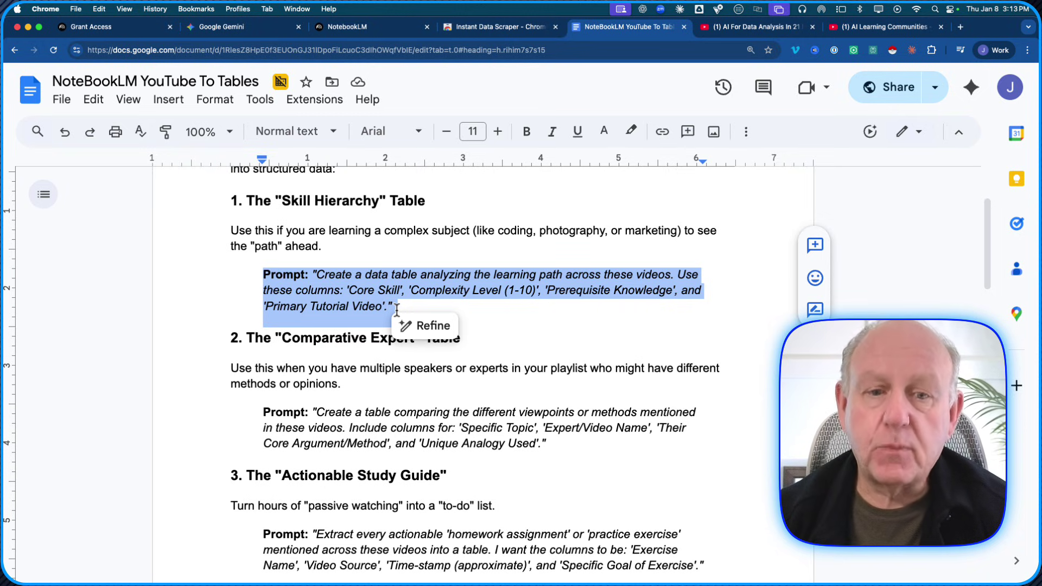
# - Review the Skill Hierarchy and Comparative Expert description paragraphs in the Google Doc
pyautogui.scroll(-1, 221, 269)
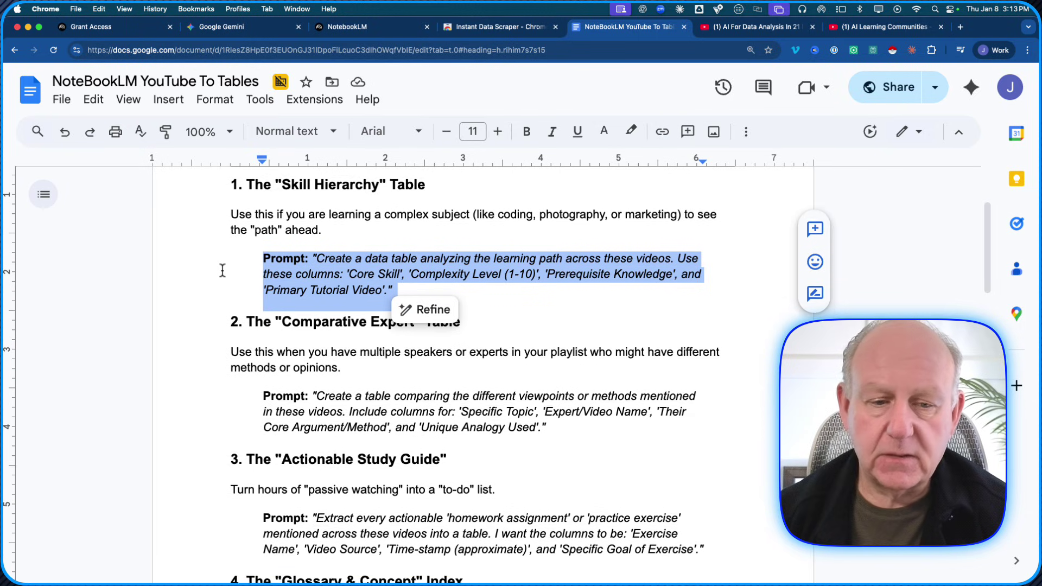
pyautogui.click(221, 270)
pyautogui.scroll(2, 222, 269)
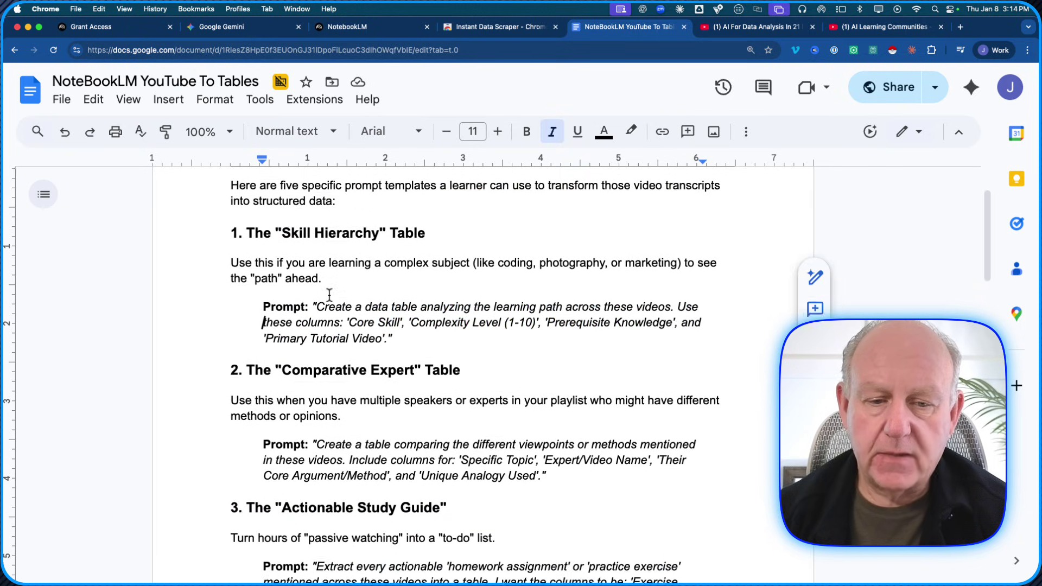
pyautogui.tripleClick(353, 265)
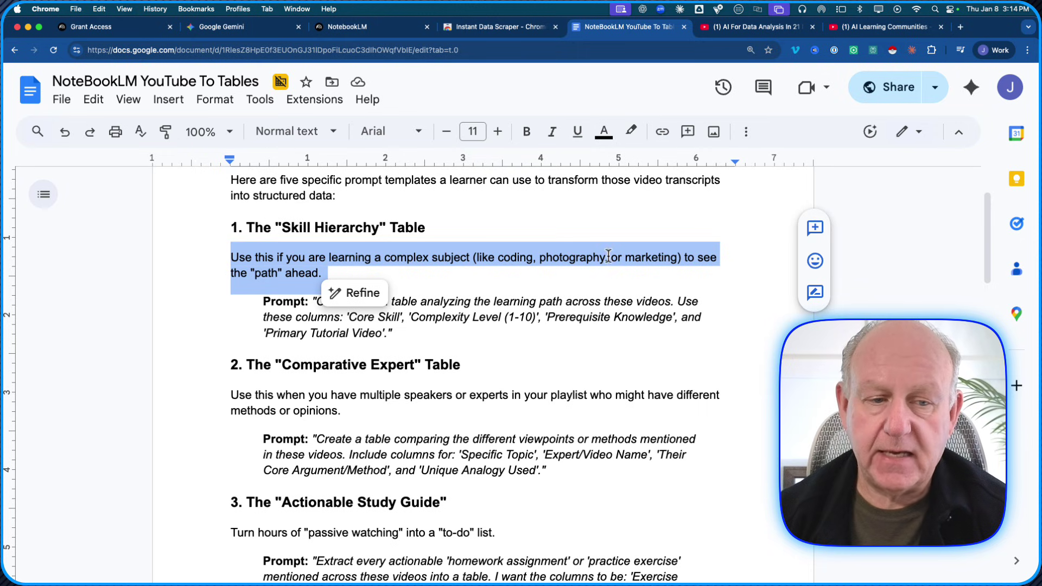
pyautogui.scroll(-1, 300, 304)
pyautogui.scroll(-5, 293, 320)
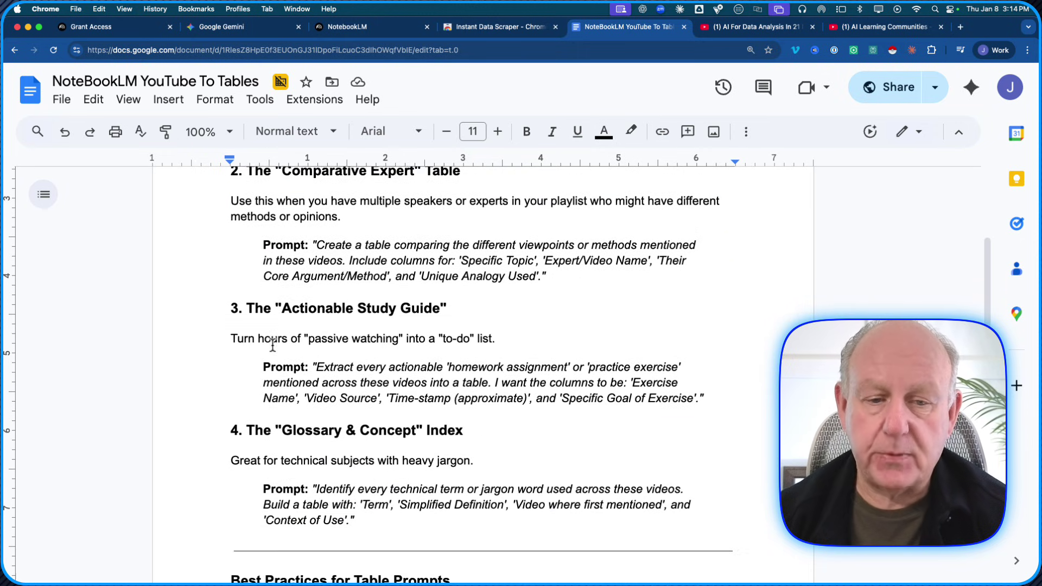
pyautogui.tripleClick(349, 201)
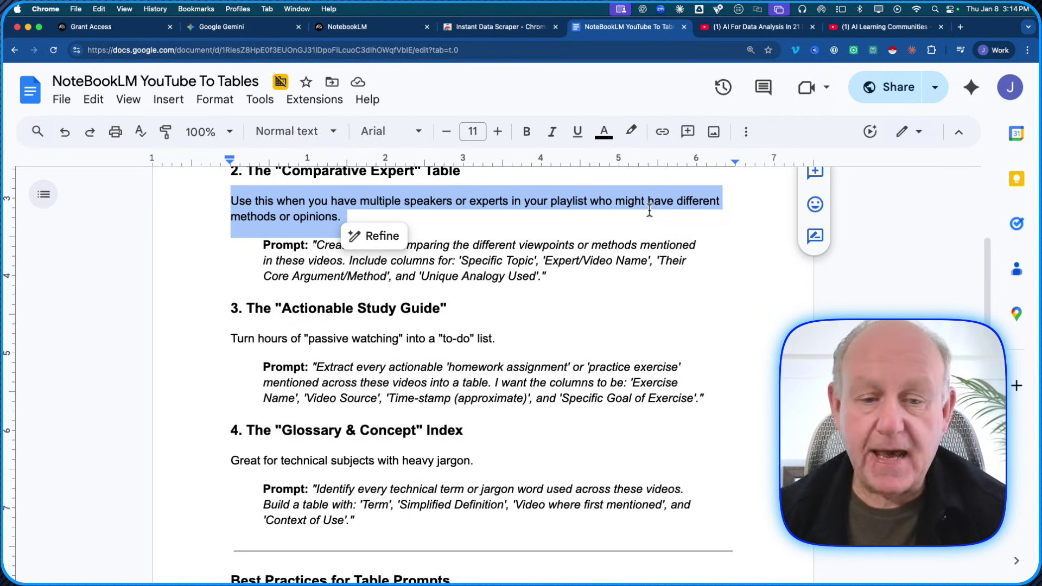
# - Copy the full Comparative Expert prompt paragraph and return to the NotebookLM notebook
pyautogui.scroll(-4, 542, 338)
pyautogui.scroll(-10, 395, 369)
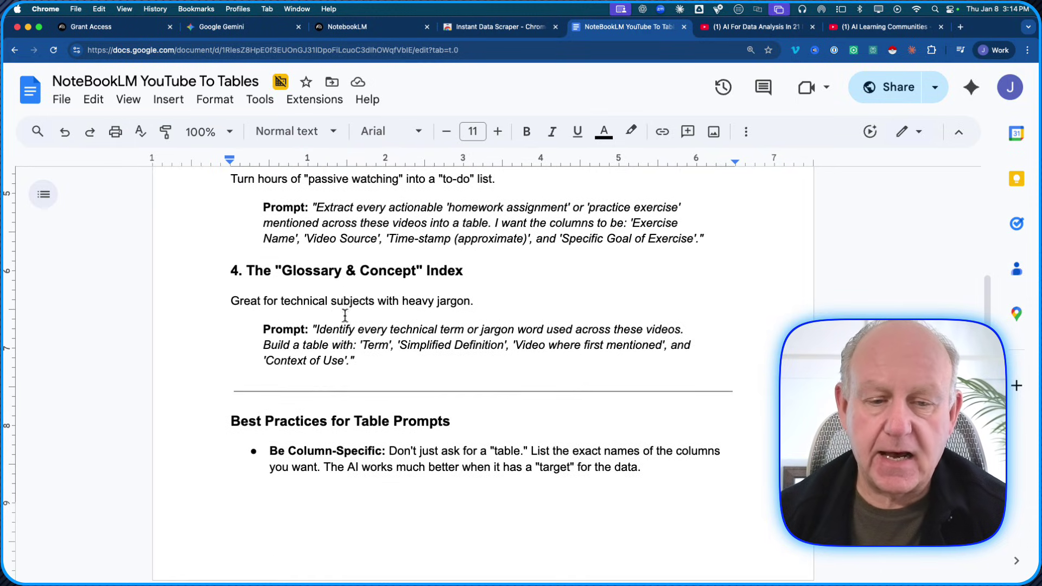
pyautogui.scroll(-13, 359, 369)
pyautogui.scroll(8, 345, 352)
pyautogui.scroll(11, 349, 478)
pyautogui.scroll(-20, 350, 462)
pyautogui.scroll(20, 350, 462)
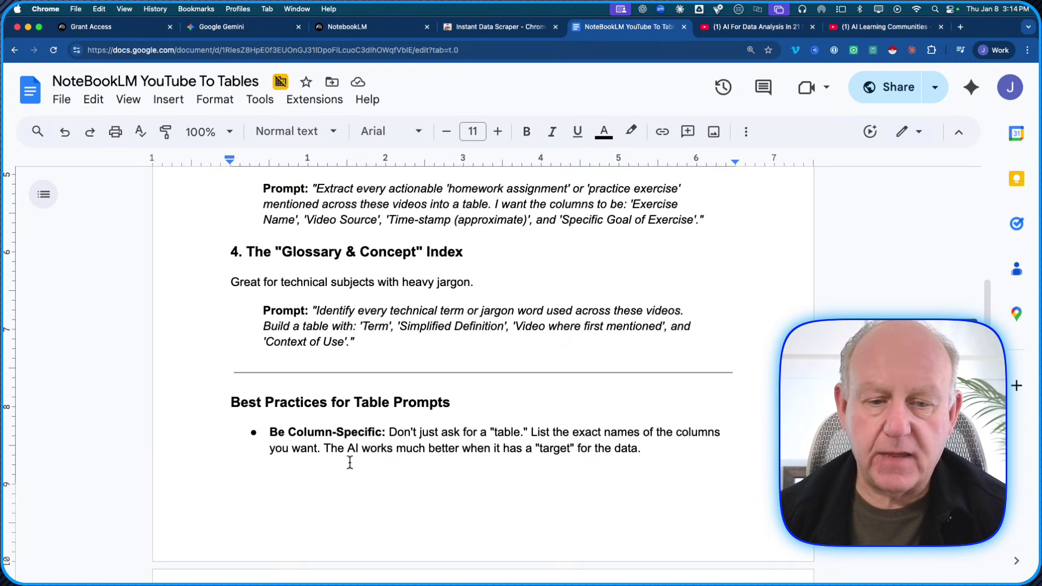
pyautogui.scroll(7, 388, 435)
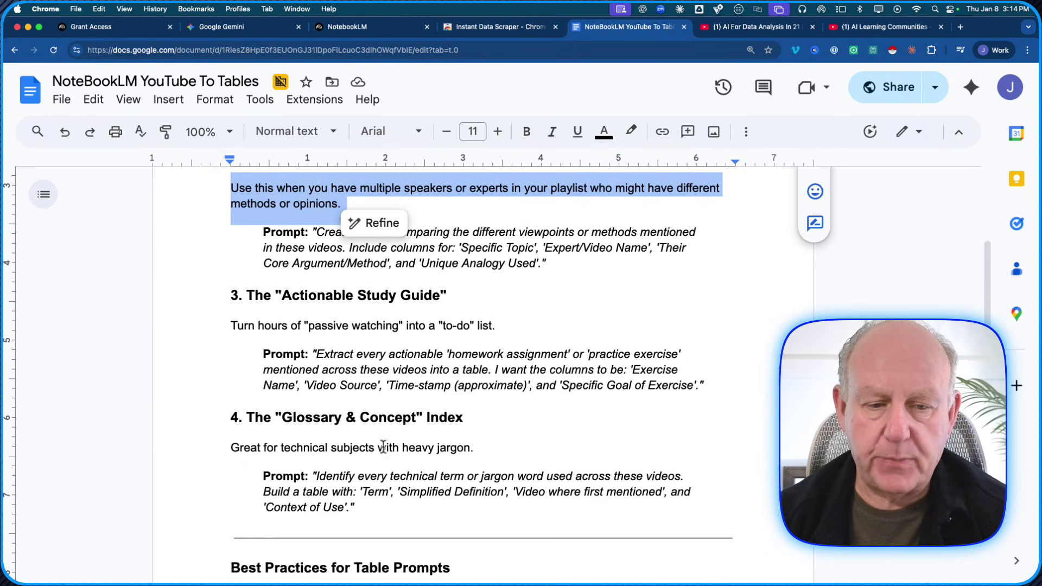
pyautogui.scroll(5, 340, 484)
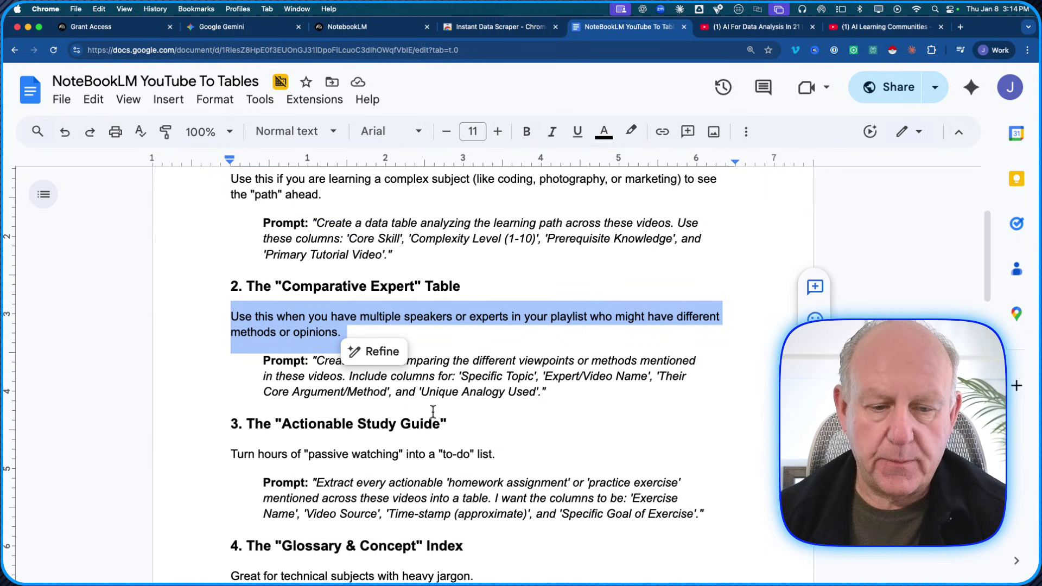
pyautogui.tripleClick(432, 377)
pyautogui.press('super+c')
pyautogui.rightClick(375, 378)
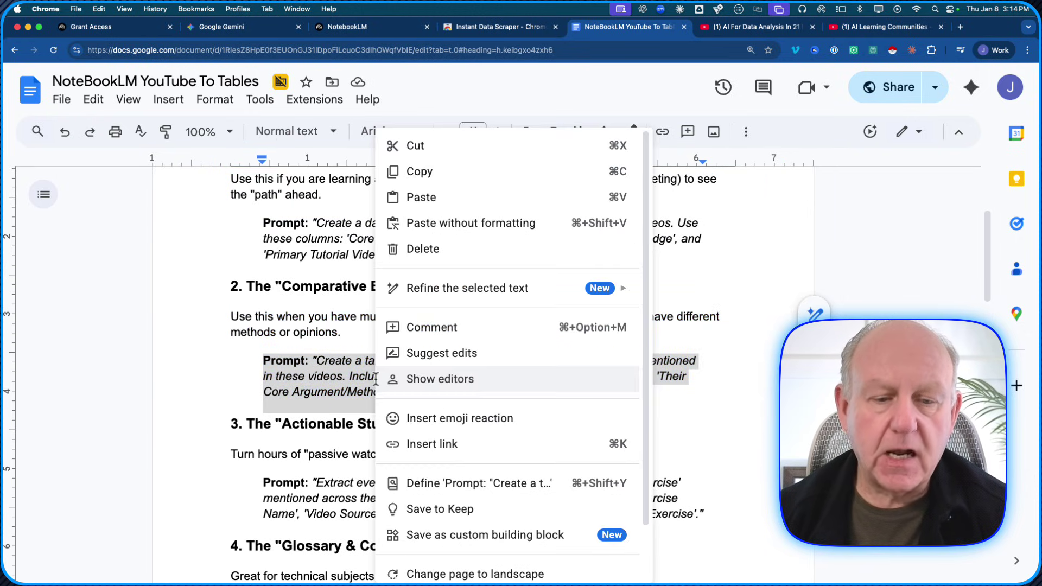
pyautogui.click(422, 171)
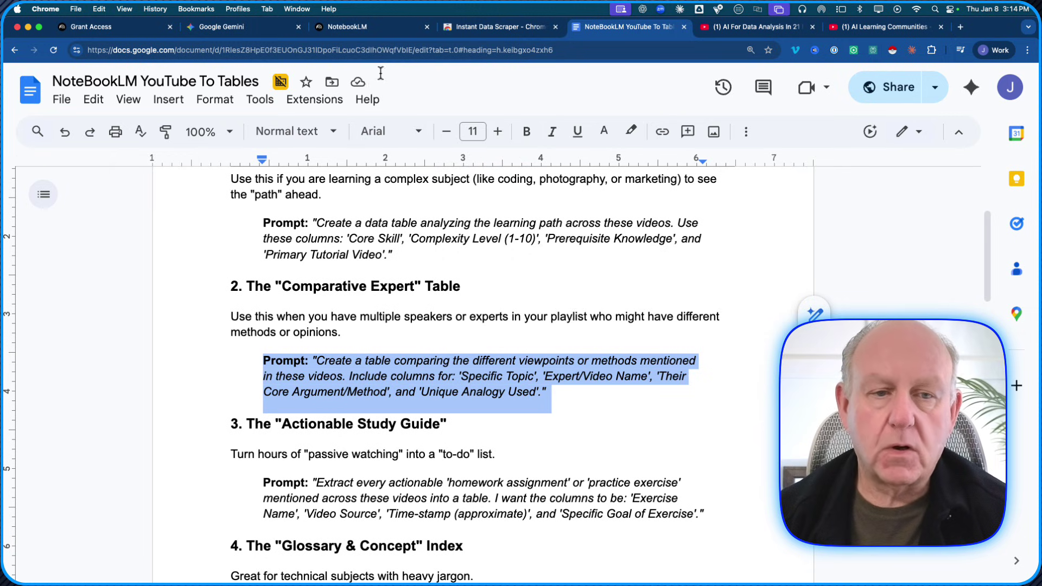
pyautogui.click(372, 26)
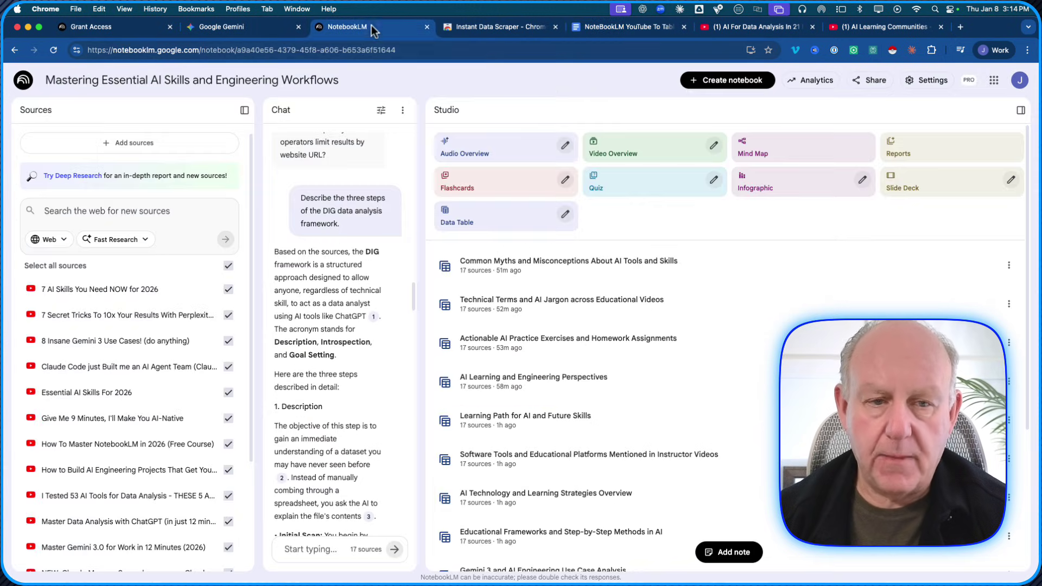
# - Paste the comparative-expert prompt as a new data table description, removing the leading 'Prompt: "' and trailing quote
pyautogui.click(566, 217)
pyautogui.click(313, 339)
pyautogui.press('super+v')
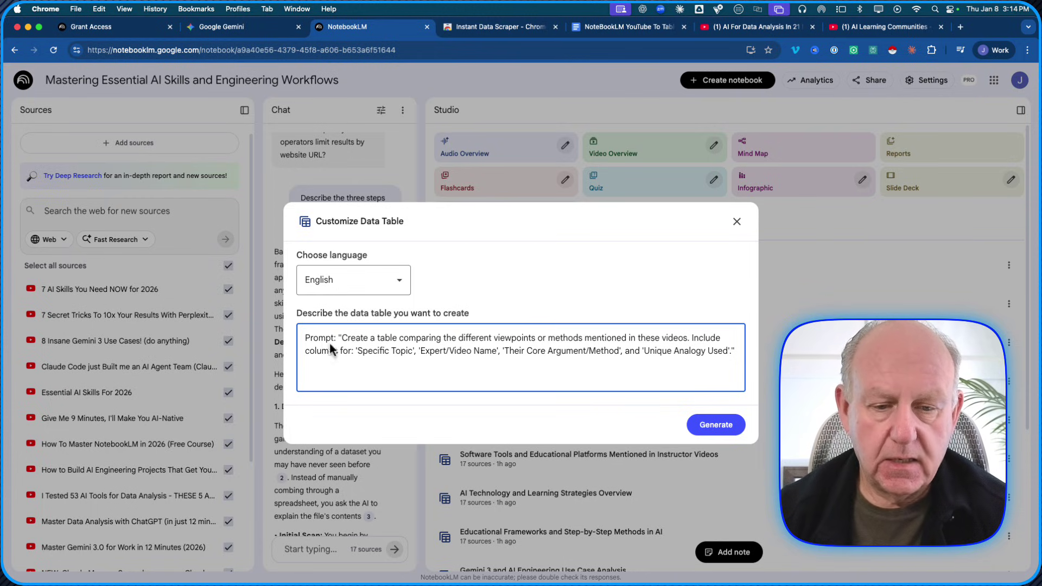
pyautogui.moveTo(344, 333); pyautogui.dragTo(282, 342)
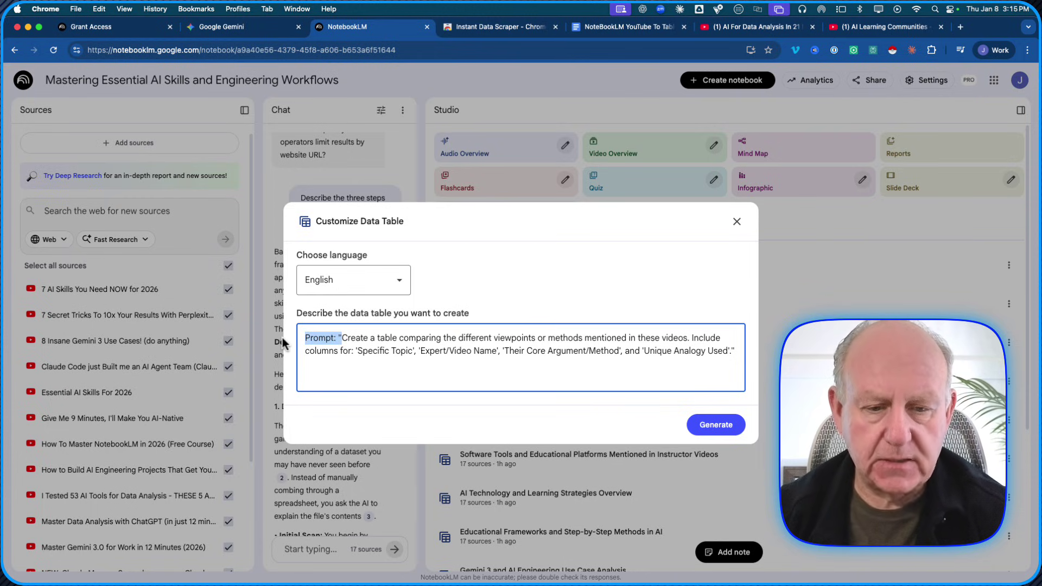
pyautogui.press('BackSpace')
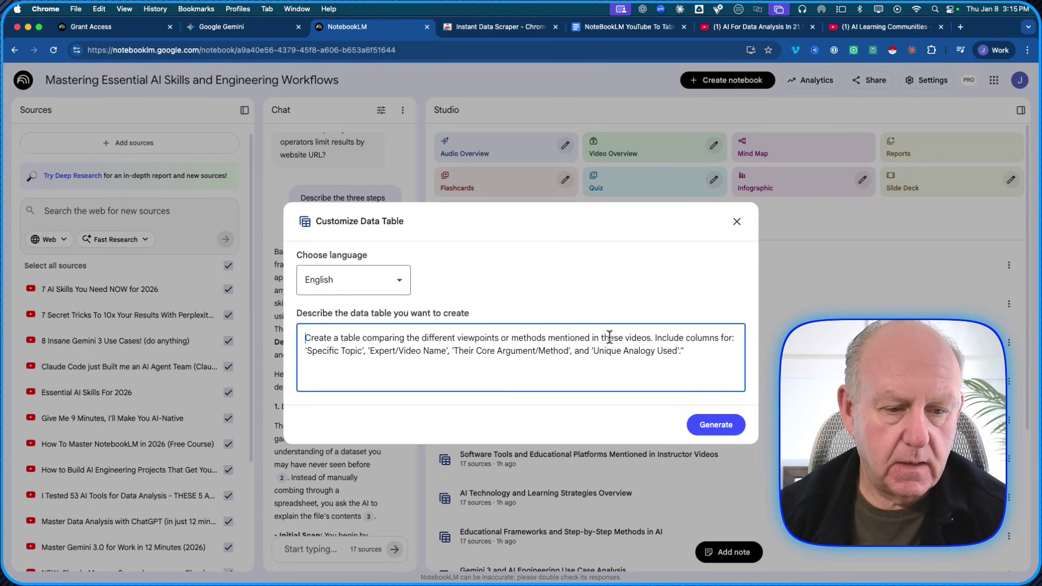
pyautogui.click(679, 356)
pyautogui.press('BackSpace')
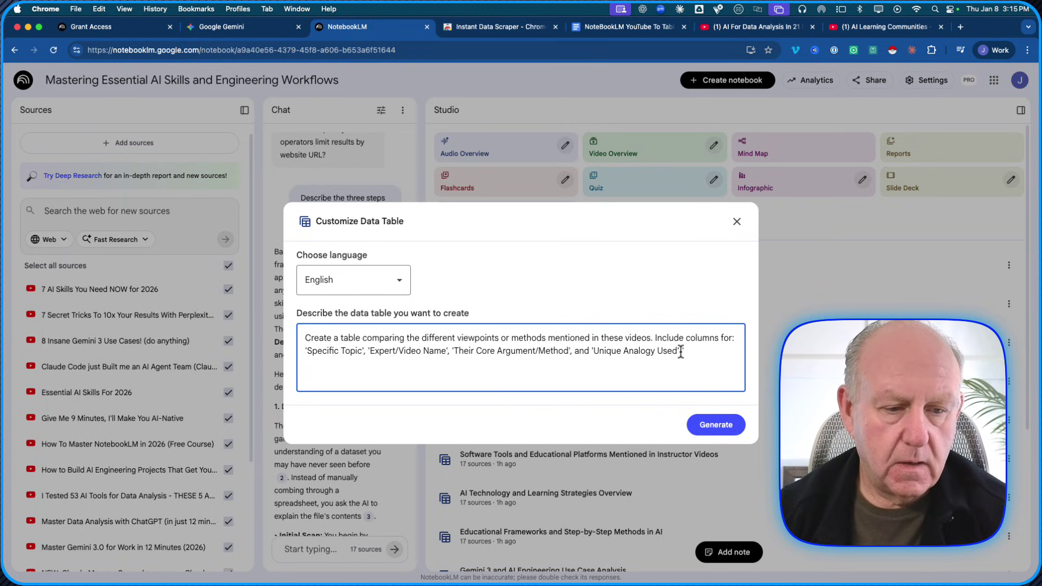
# - Generate the comparison data table and return to the top of the Studio list
pyautogui.click(715, 426)
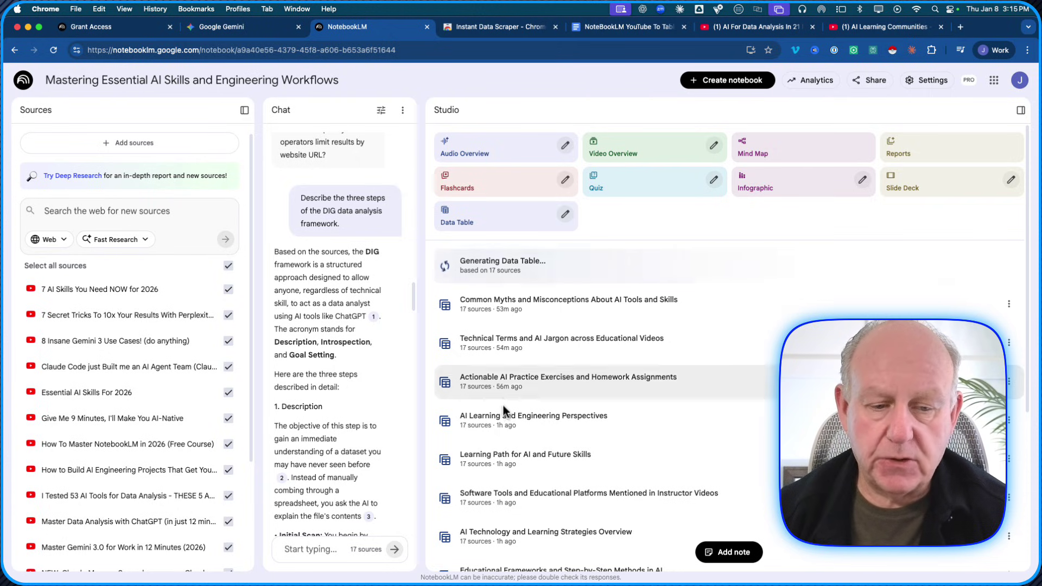
pyautogui.scroll(-4, 494, 415)
pyautogui.scroll(-3, 505, 415)
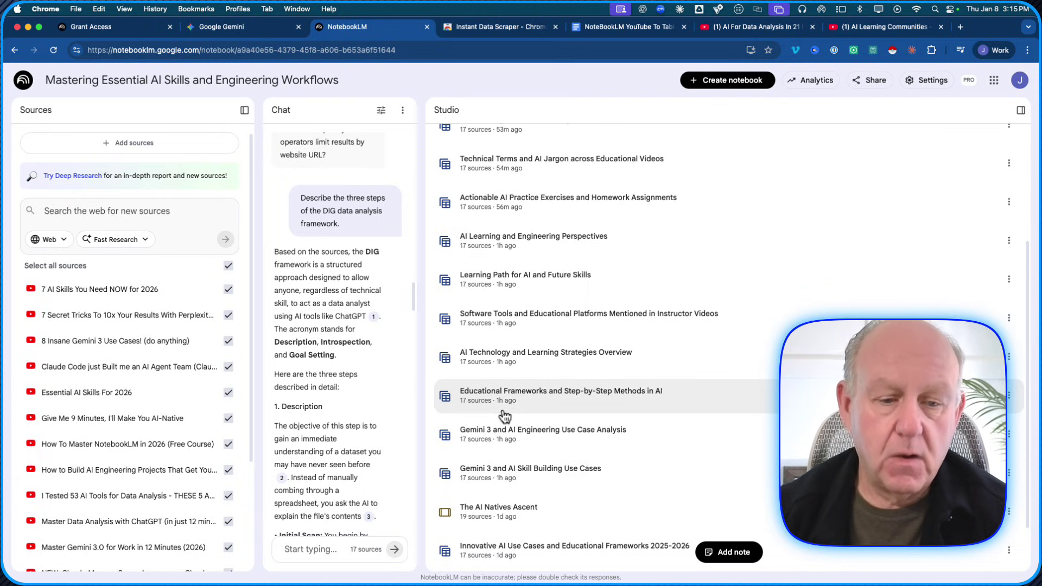
pyautogui.scroll(-3, 505, 416)
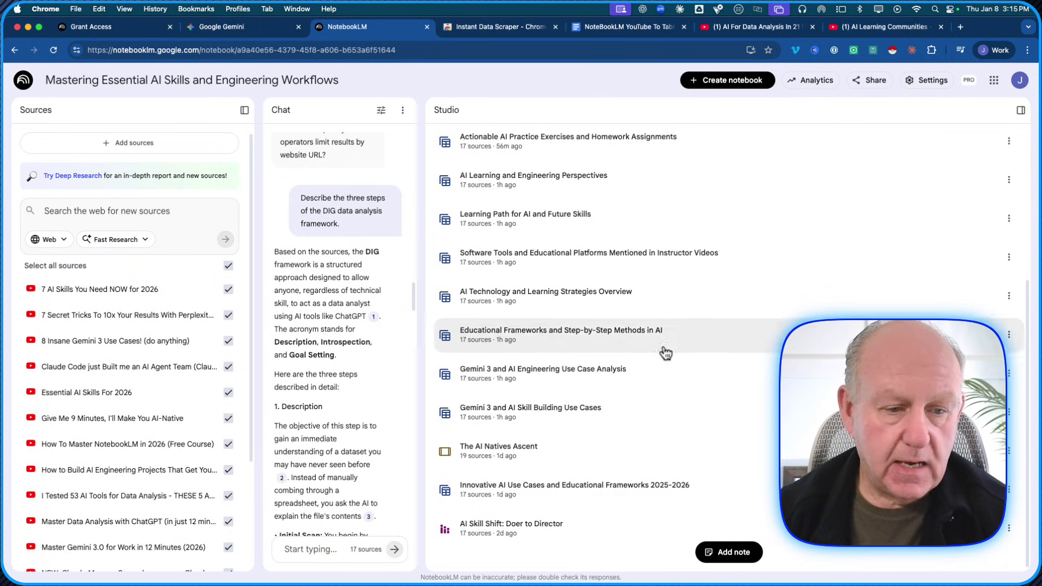
pyautogui.scroll(-1, 525, 489)
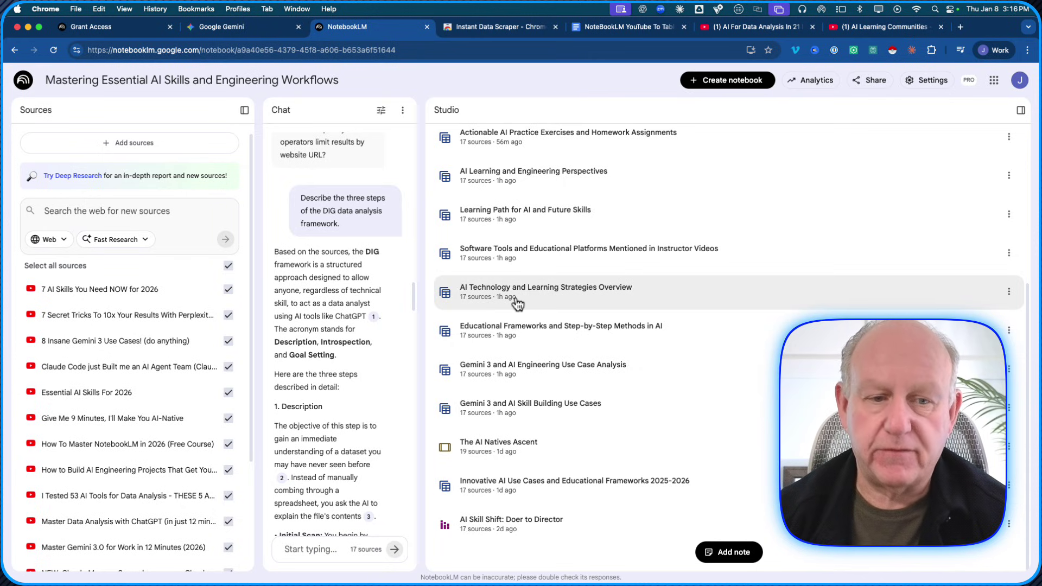
pyautogui.scroll(5, 608, 310)
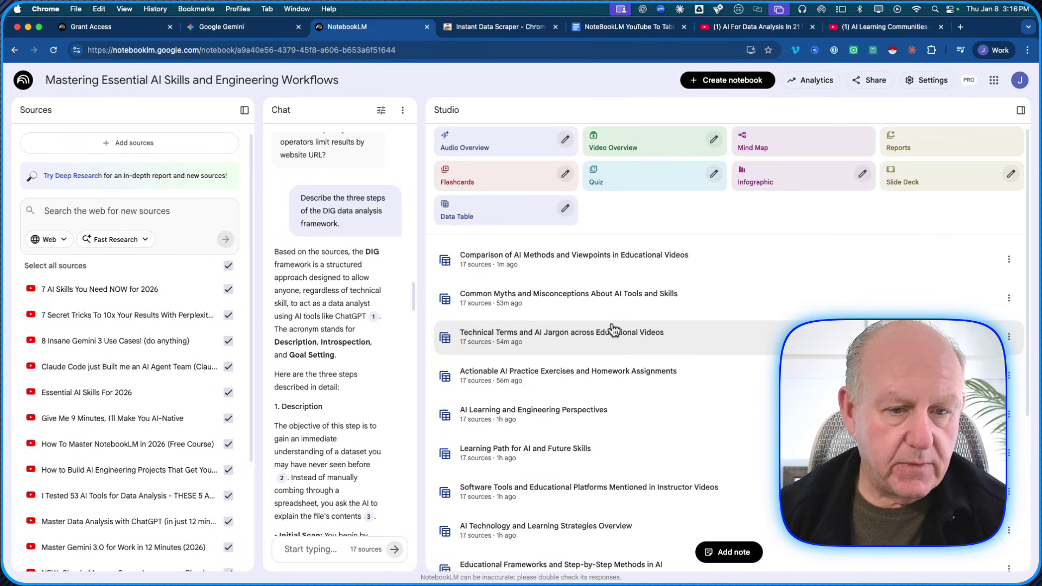
# - View the Comparison of AI Methods and Viewpoints table full-width, scrolling through its topics, experts and analogies
pyautogui.click(510, 268)
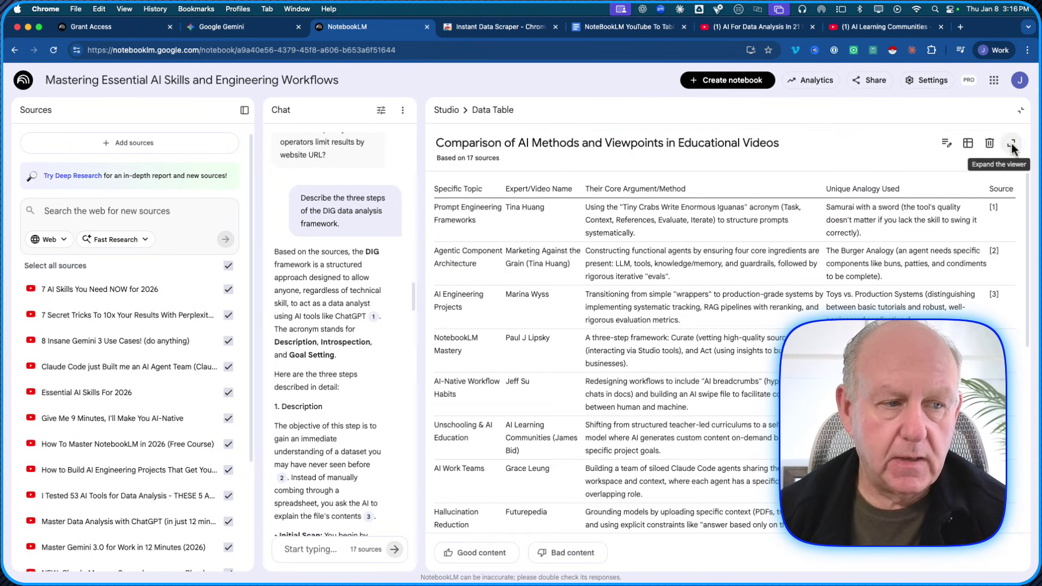
pyautogui.click(1011, 143)
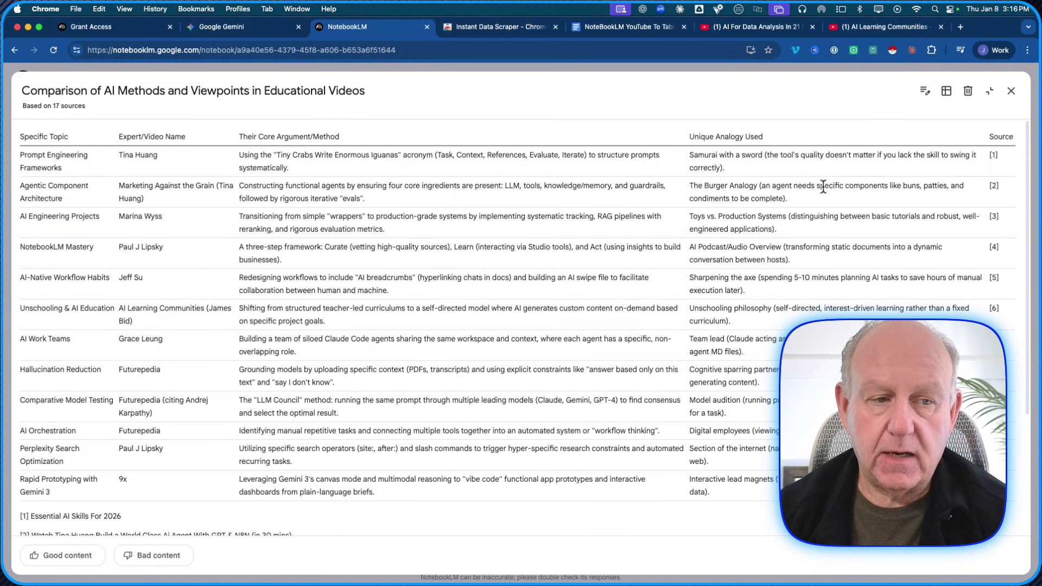
pyautogui.scroll(-1, 748, 207)
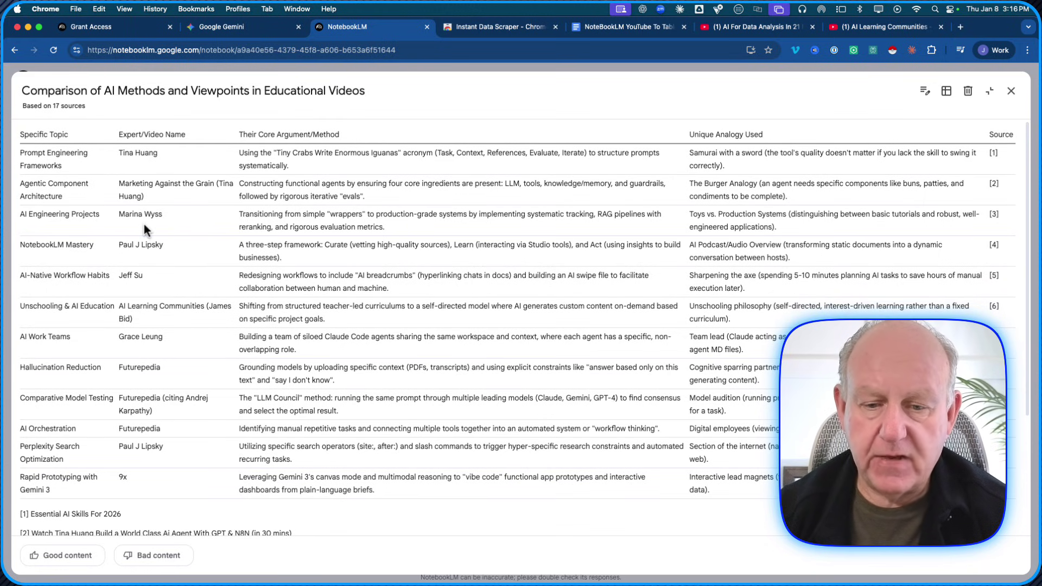
pyautogui.scroll(-2, 163, 342)
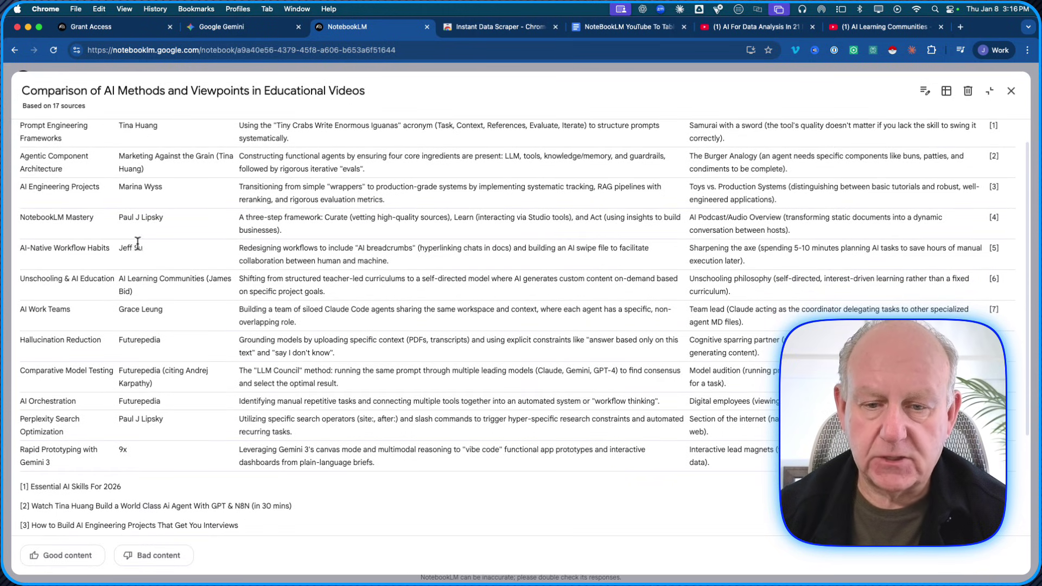
pyautogui.scroll(-5, 175, 320)
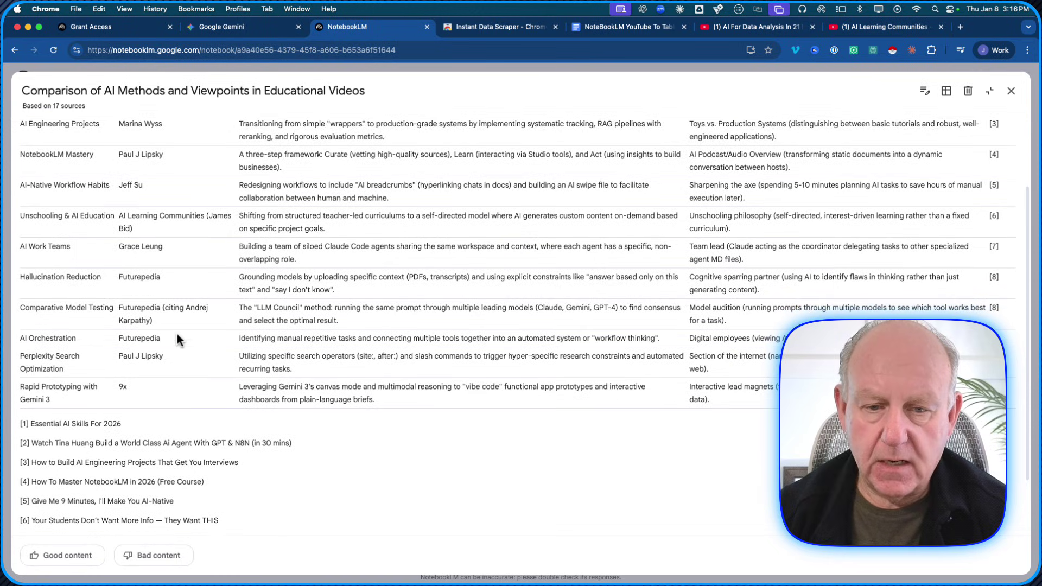
pyautogui.scroll(5, 177, 332)
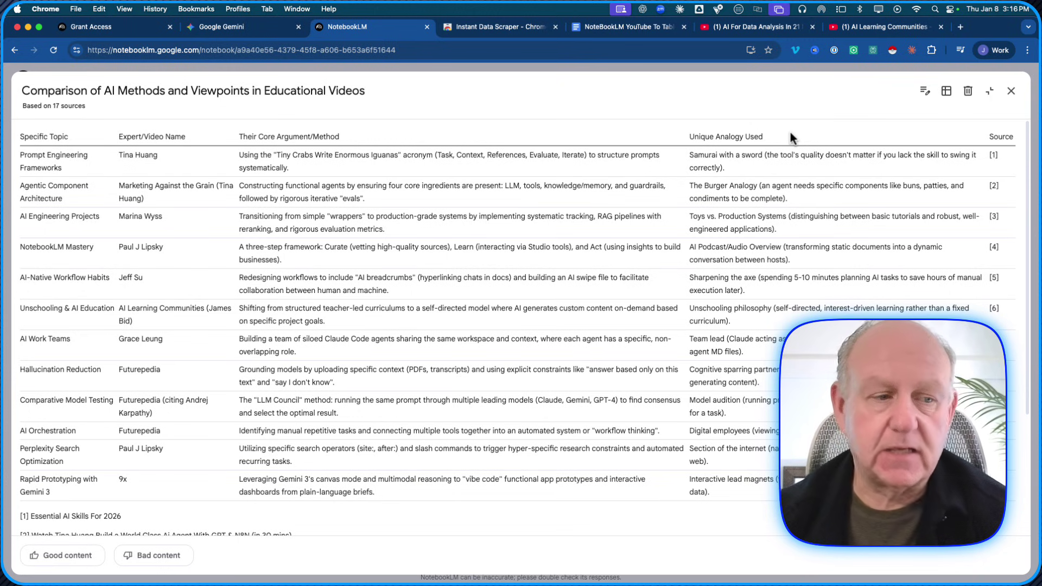
pyautogui.scroll(-4, 596, 299)
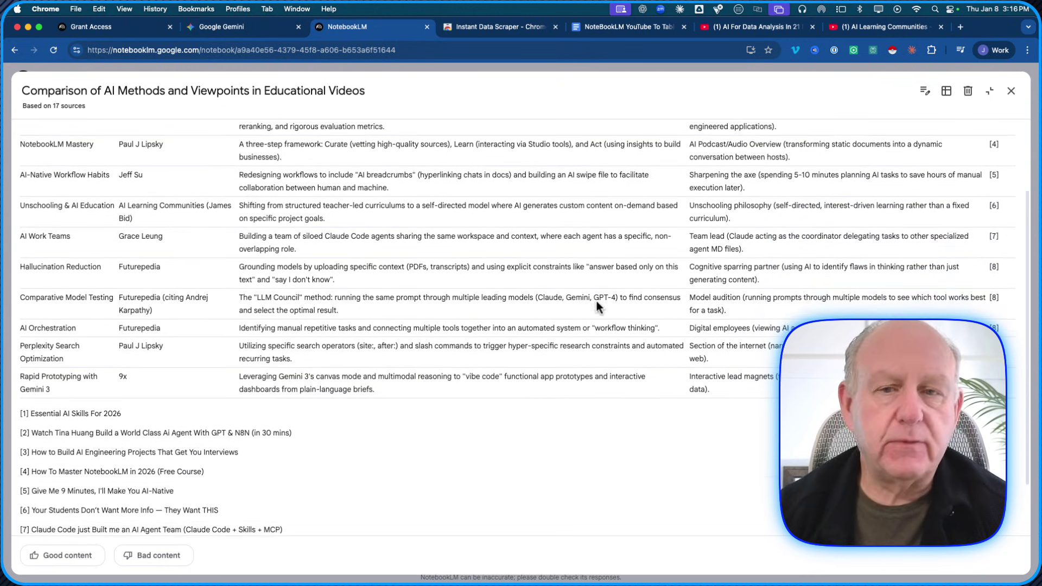